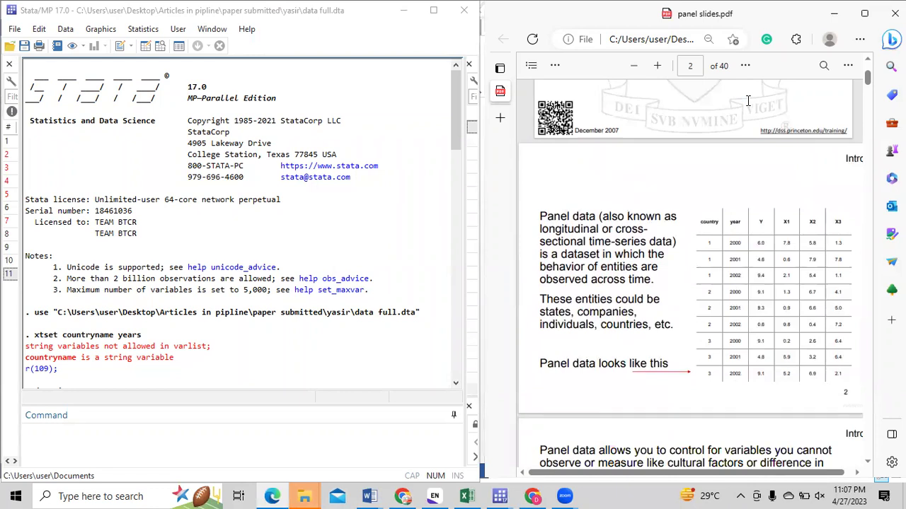
Read the panel data slides from the introduction on page 2 to the xtset and xtline examples on pages 5 and 6.
scroll(748, 100, down, 1)
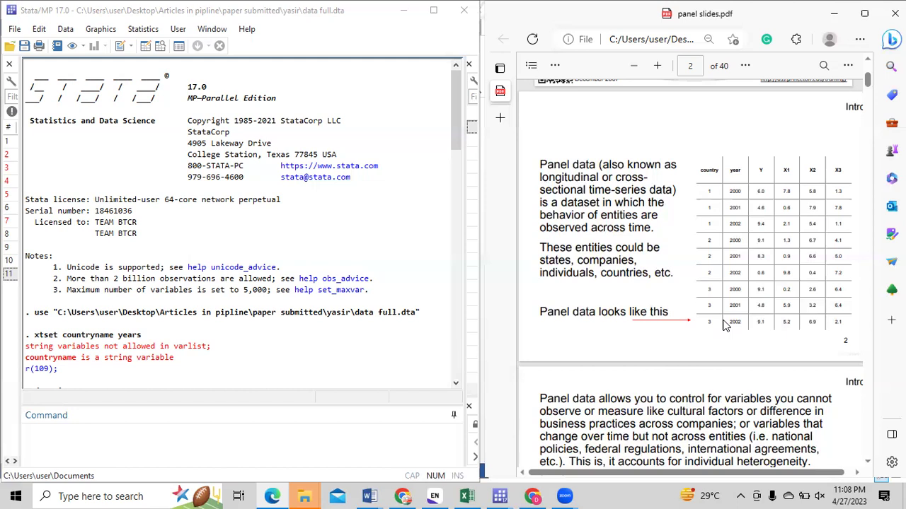
scroll(724, 324, down, 5)
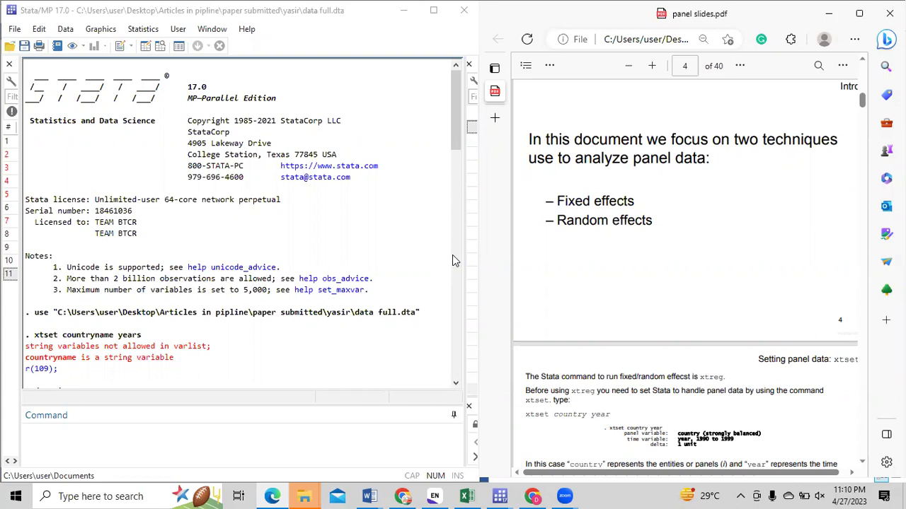
key(Down)
key(Down)
key(Down)
key(Down)
key(Down)
key(Down)
key(Down)
key(Down)
key(Down)
key(Down)
key(Down)
key(Down)
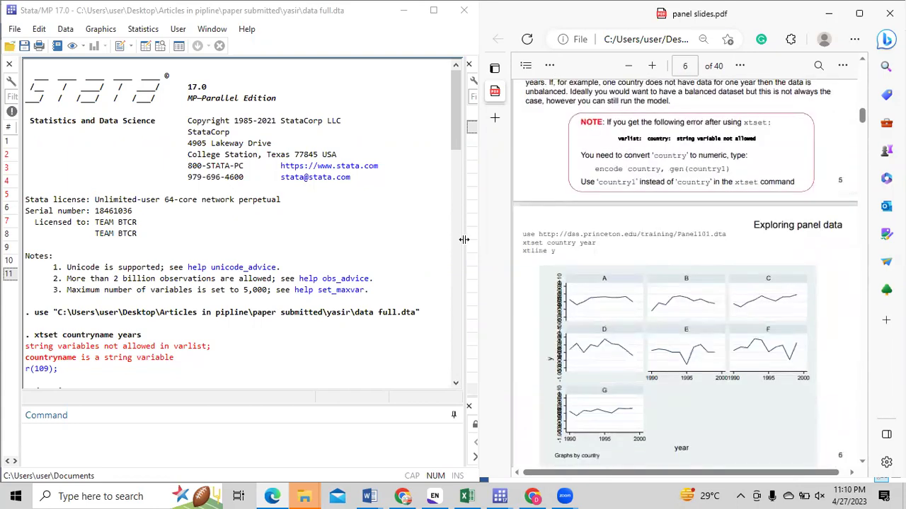
Reveal the dataset's list of variables in Stata and begin an xtset command.
drag(464, 239, 390, 233)
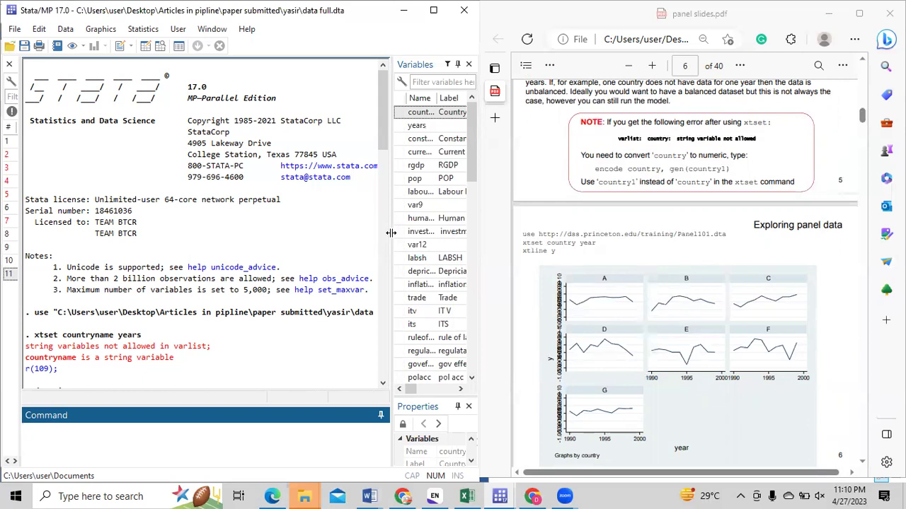
text(xtset)
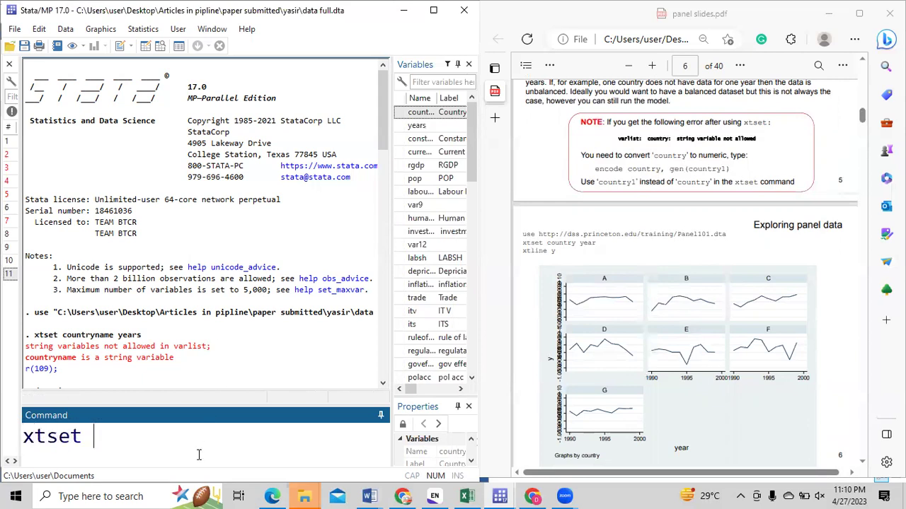
drag(862, 117, 862, 76)
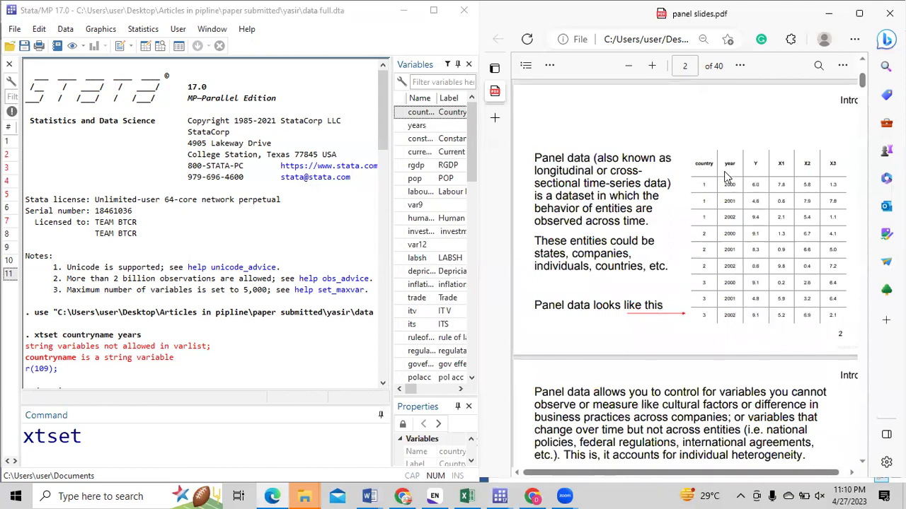
click(217, 451)
text(cou)
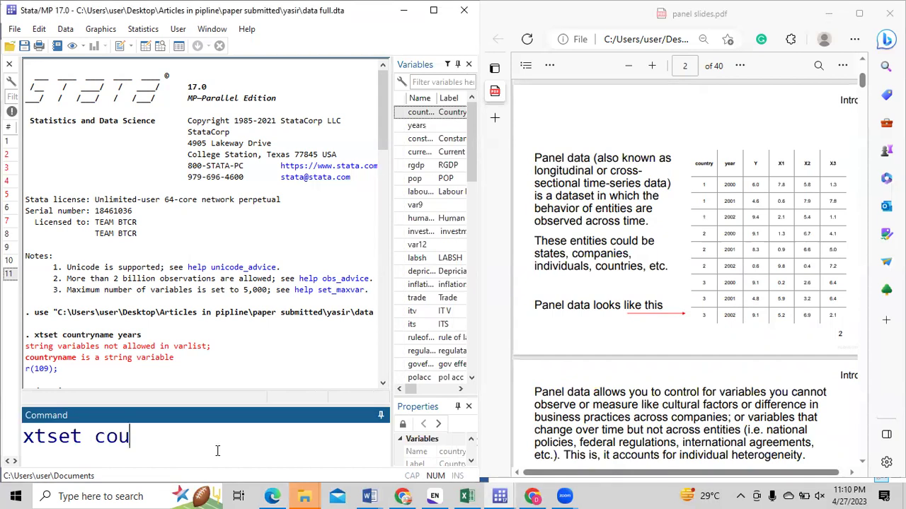
text(ntry year)
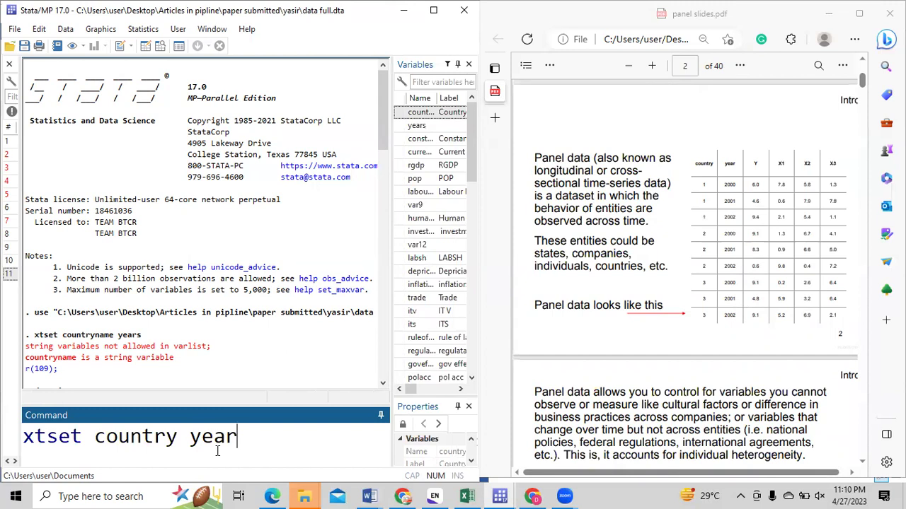
key(BackSpace)
key(BackSpace)
key(BackSpace)
key(BackSpace)
key(BackSpace)
key(BackSpace)
key(BackSpace)
key(BackSpace)
key(BackSpace)
key(BackSpace)
key(BackSpace)
key(BackSpace)
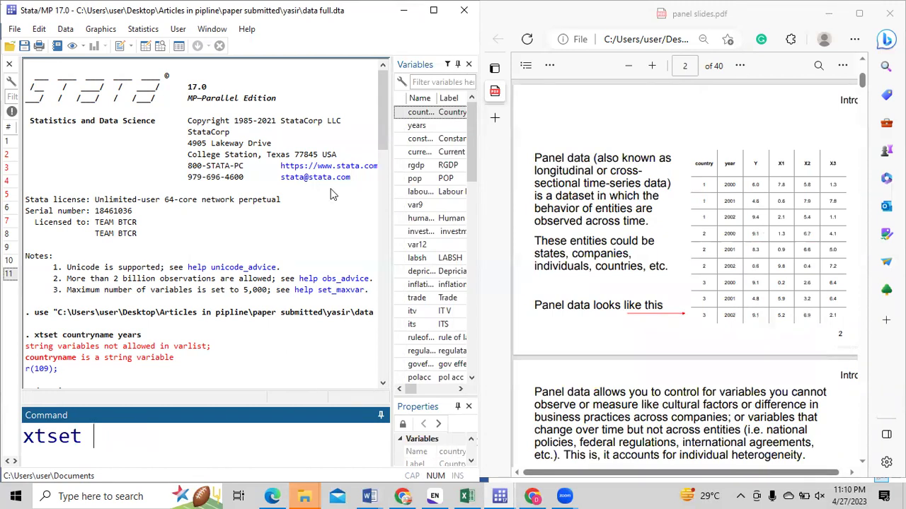
Declare the panel structure with xtset, using years as the panel variable and id as the time variable.
mouse_move(425, 128)
double_click(414, 126)
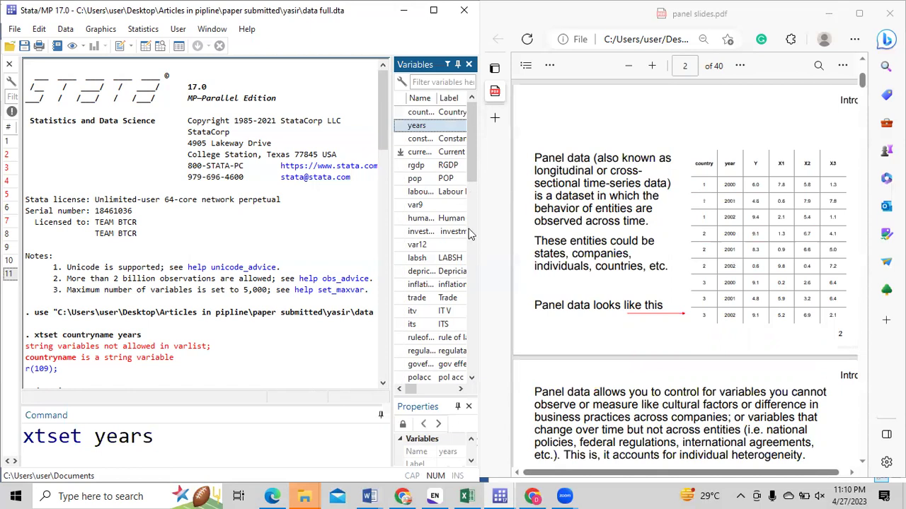
scroll(469, 233, down, 10)
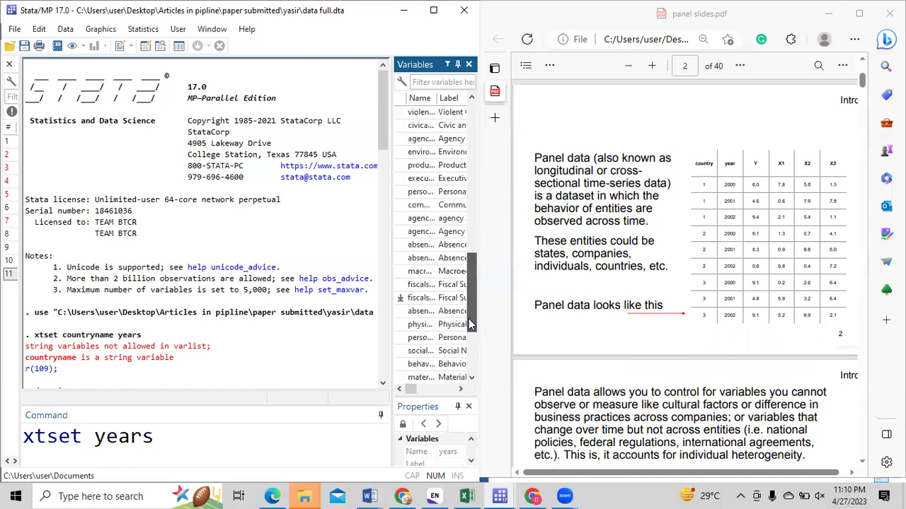
scroll(440, 314, down, 4)
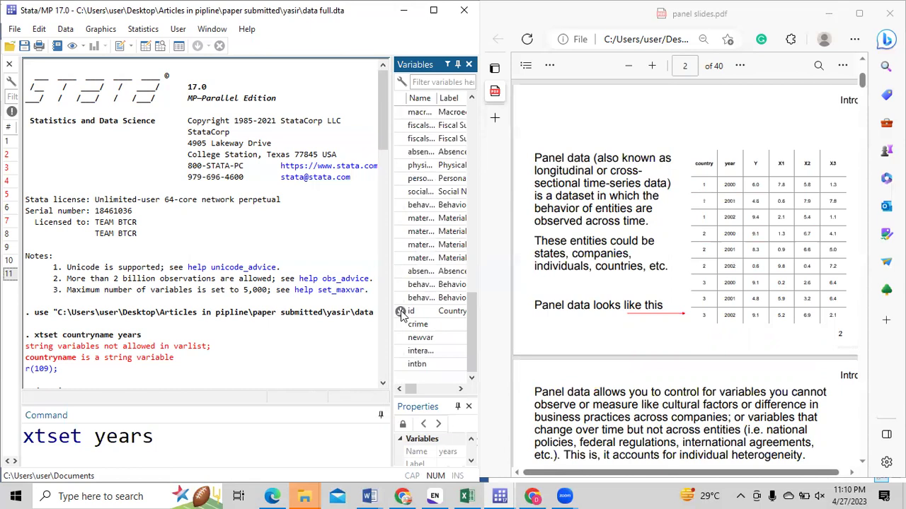
click(400, 313)
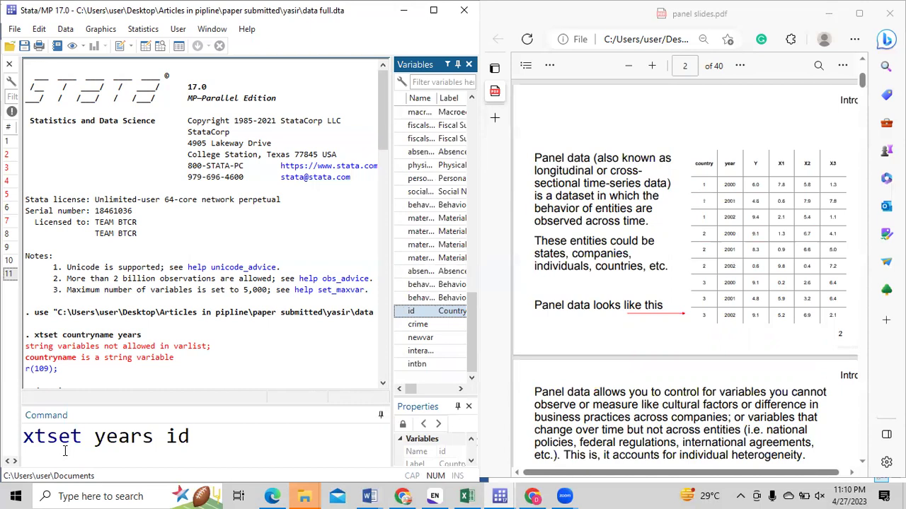
click(247, 452)
key(Return)
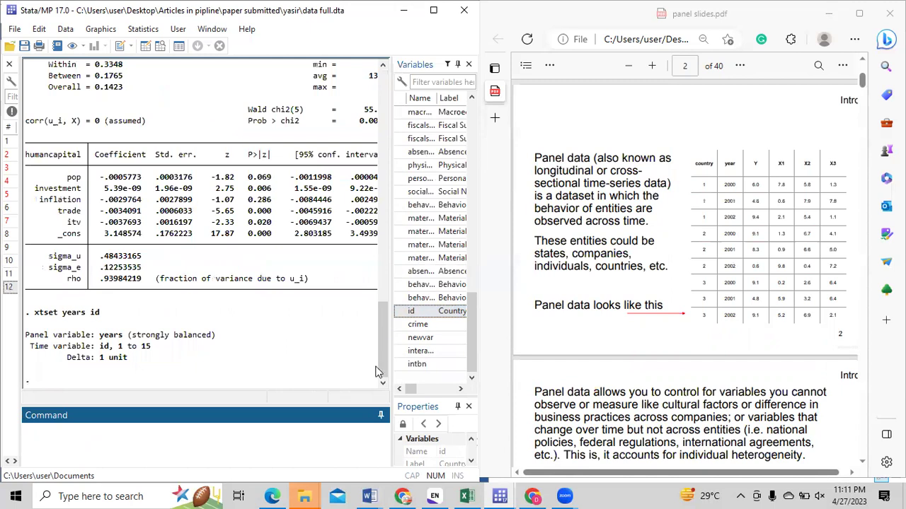
drag(376, 370, 376, 349)
scroll(54, 340, down, 3)
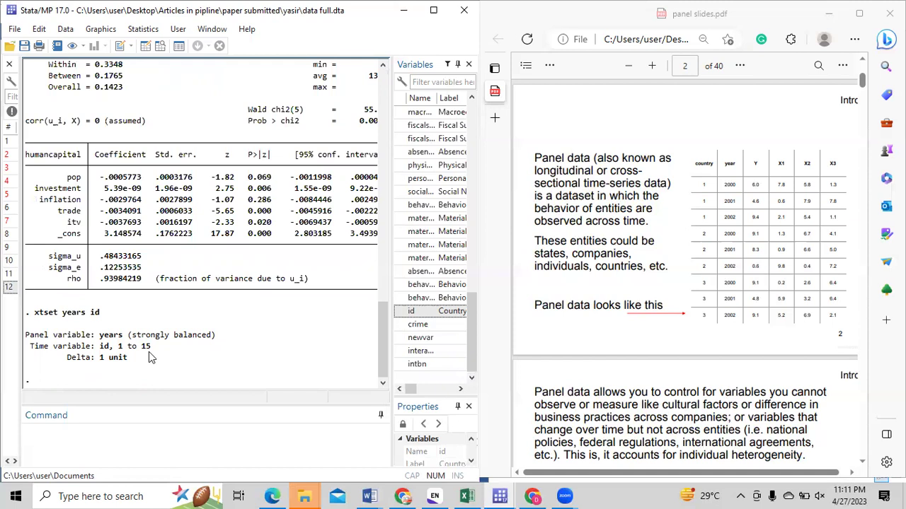
Plot panel line graphs of currentgdp with xtline, following the slide's example.
click(81, 438)
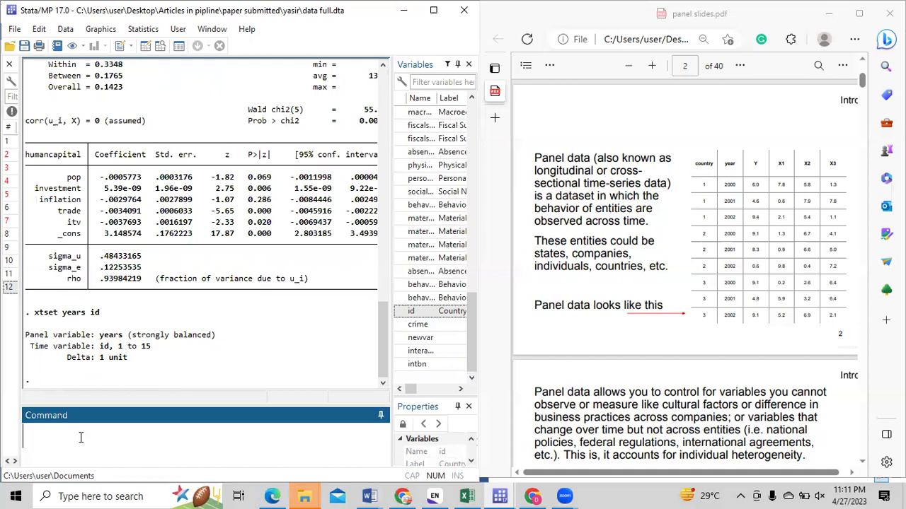
drag(862, 81, 871, 117)
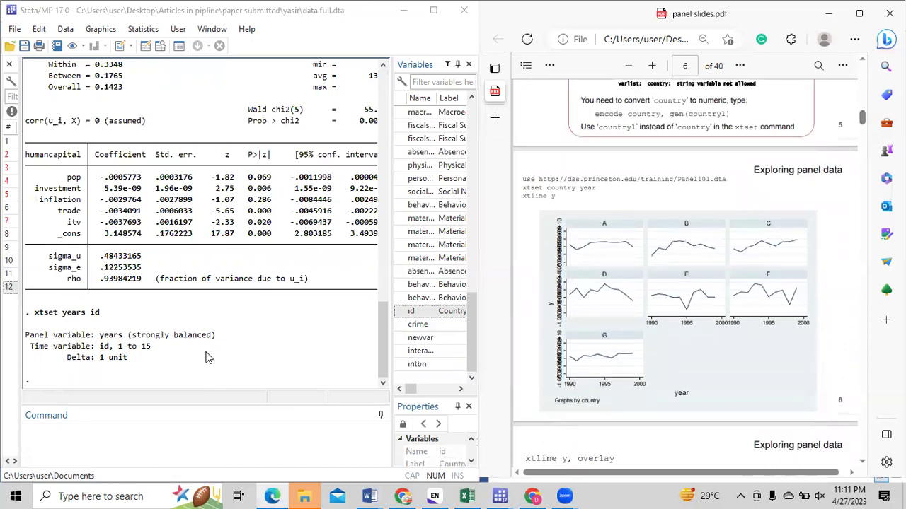
click(191, 448)
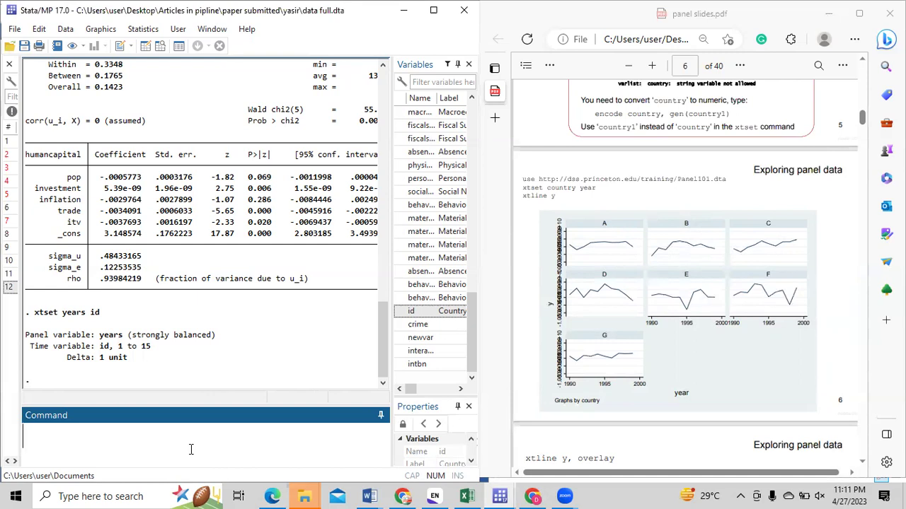
text(xtline)
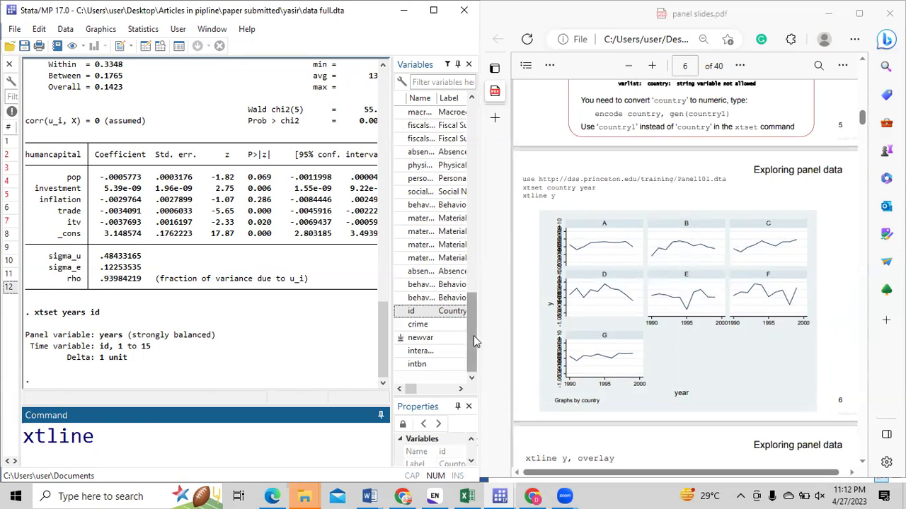
drag(472, 342, 480, 105)
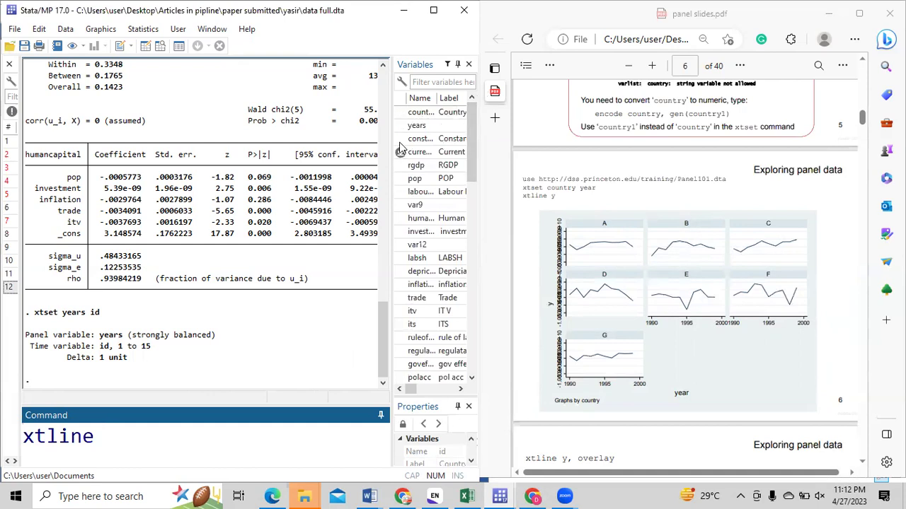
click(400, 153)
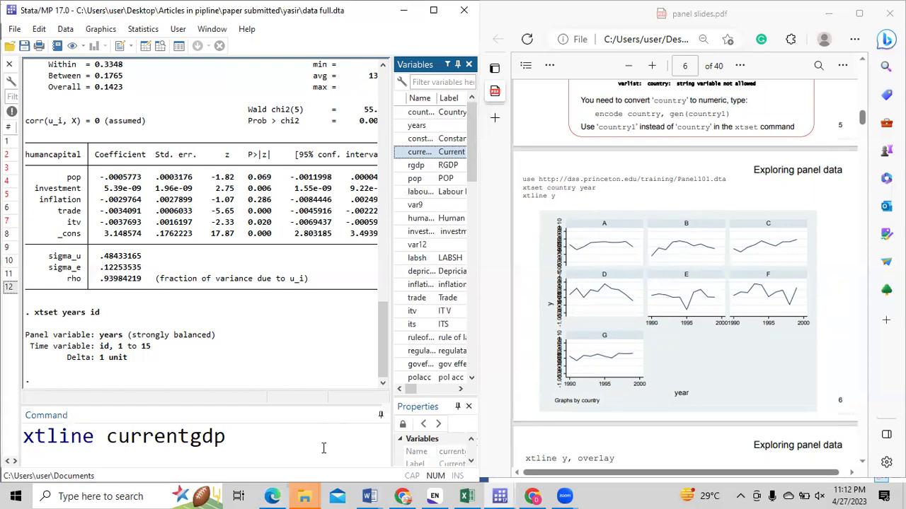
key(Return)
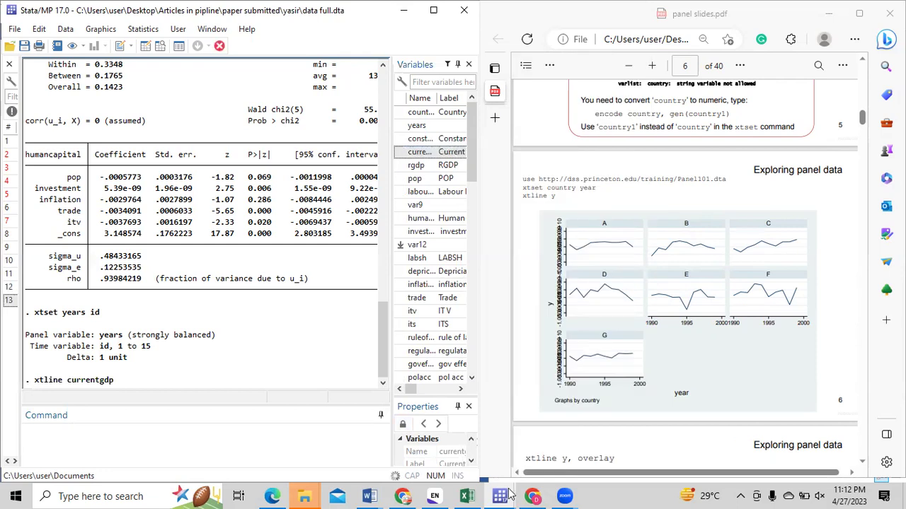
Close the open Do-file Editor, Viewer and Data Editor windows, keeping the main Stata window.
mouse_move(508, 493)
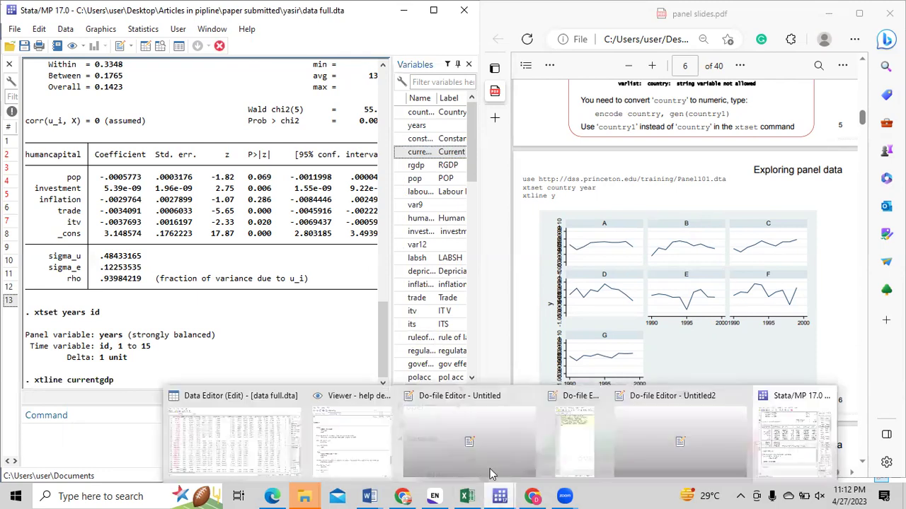
click(528, 397)
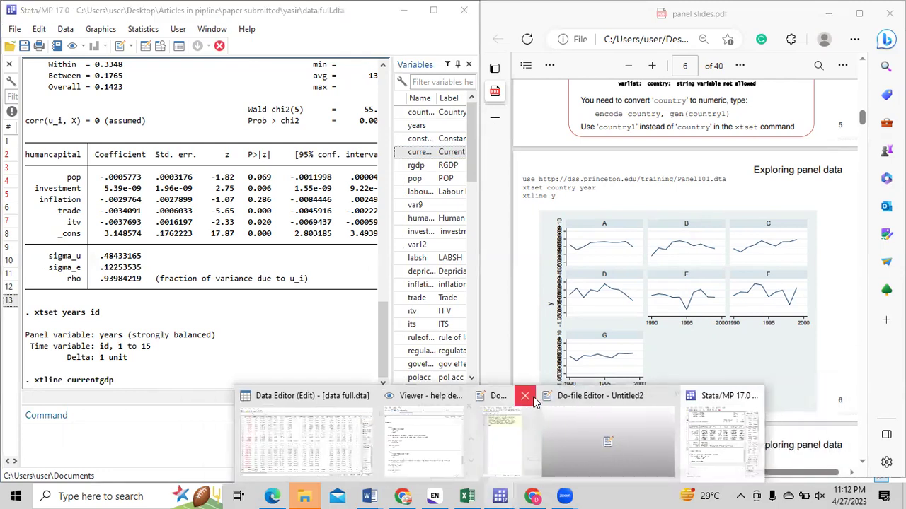
click(528, 397)
click(633, 394)
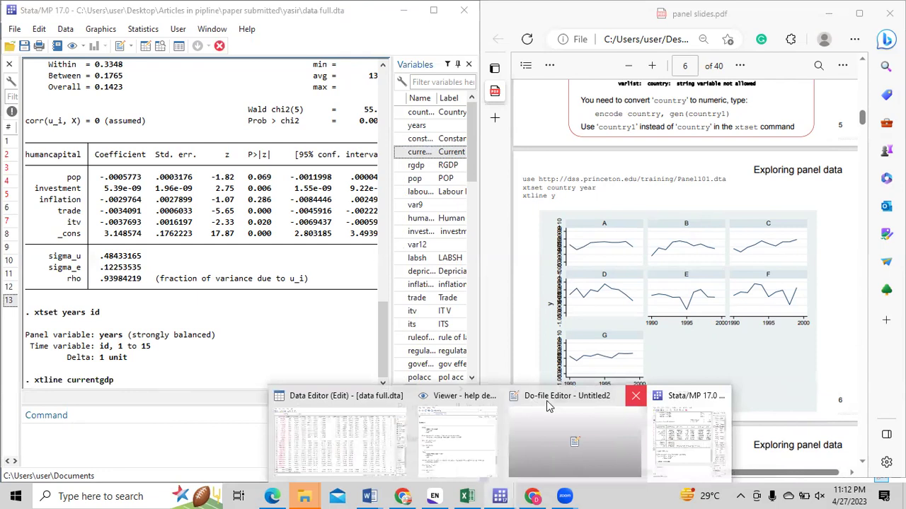
click(563, 397)
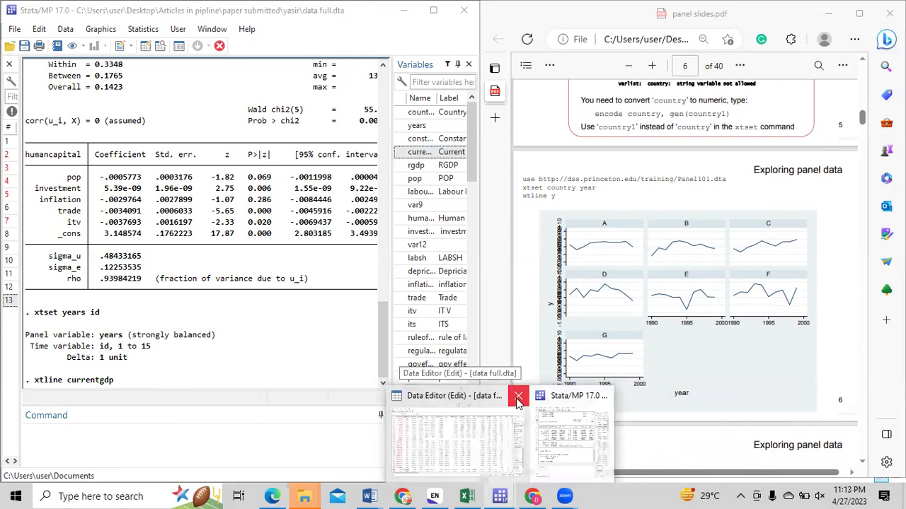
click(518, 401)
click(297, 439)
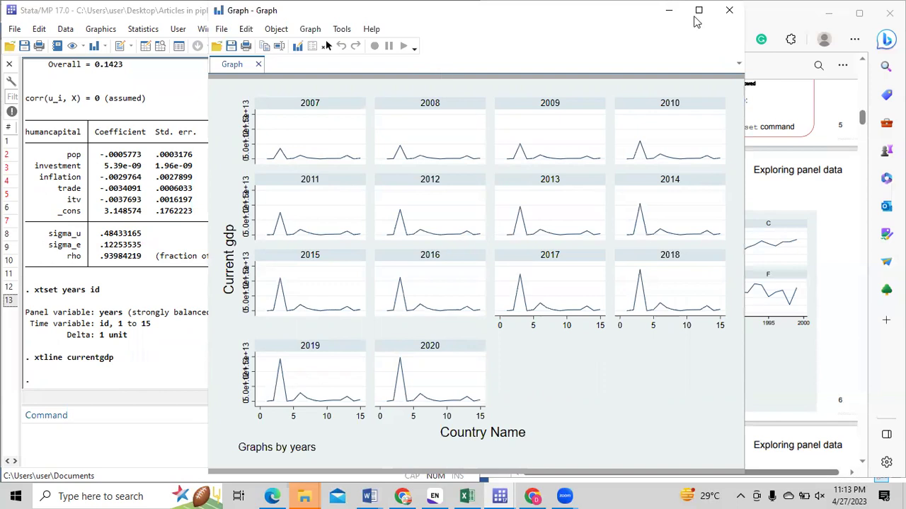
Minimize the graph and redeclare the panel with xtset, using id as panel variable and year as time variable.
click(668, 11)
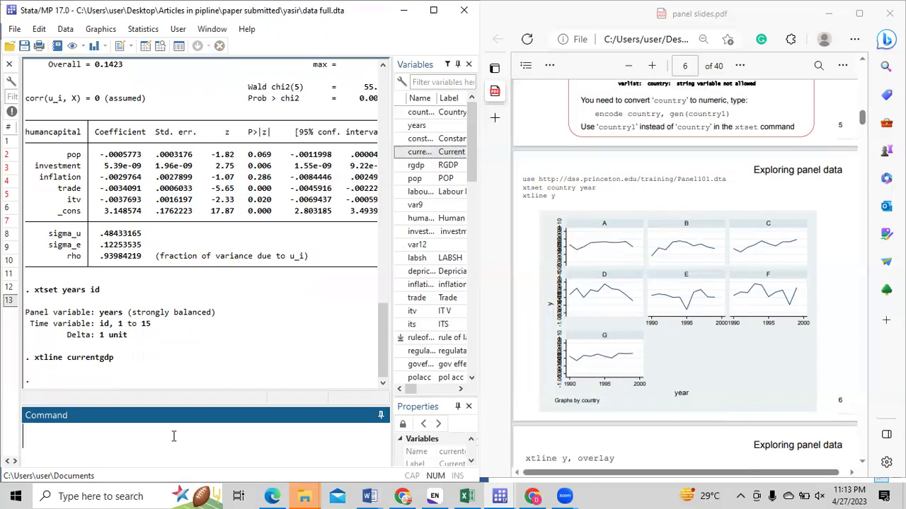
text(xtset )
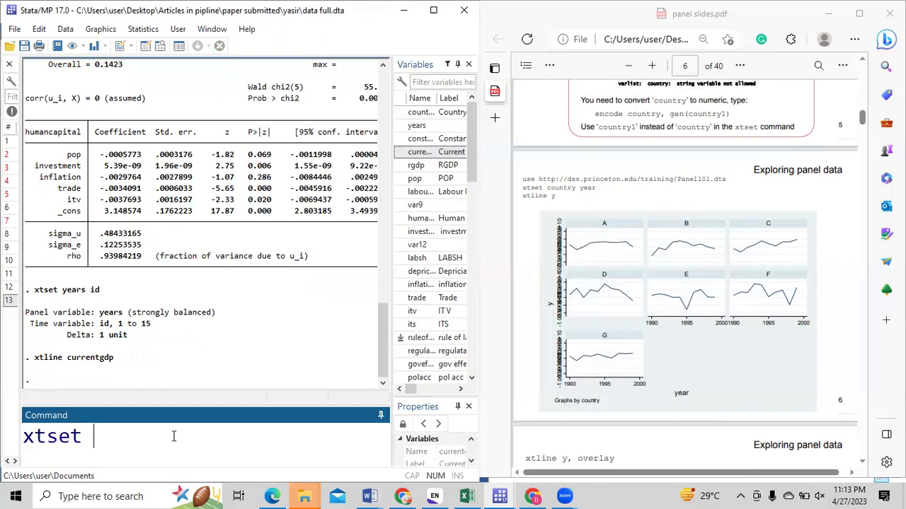
text(id year)
key(Return)
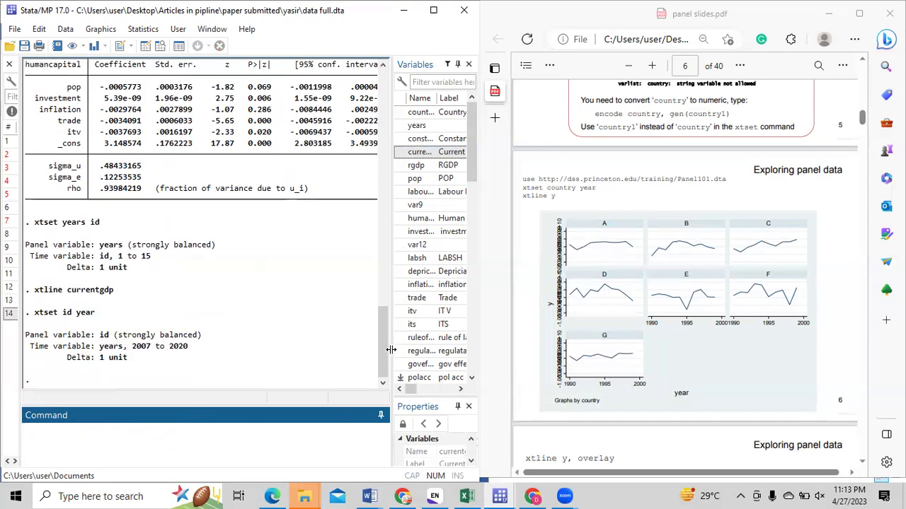
Plot currentgdp over the years for each country with xtline, and open the resulting graph's context options.
text(xtline)
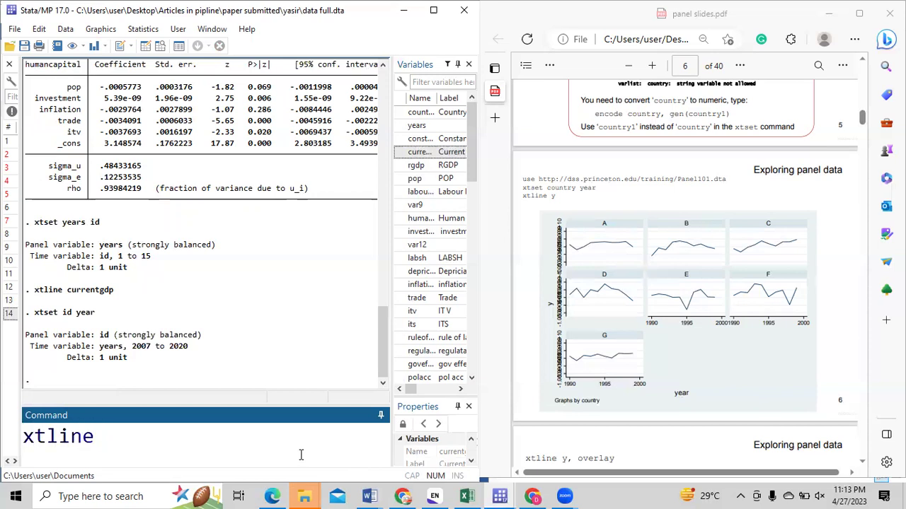
click(401, 155)
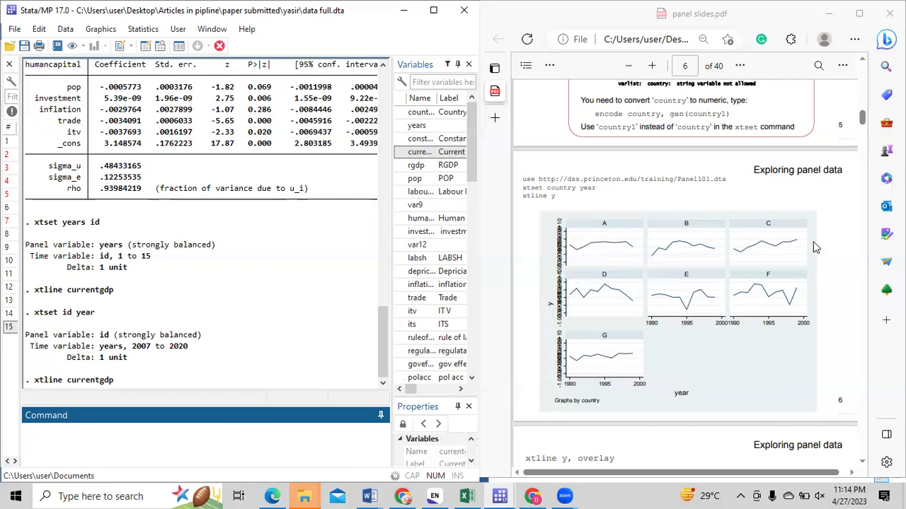
scroll(849, 258, down, 3)
click(849, 259)
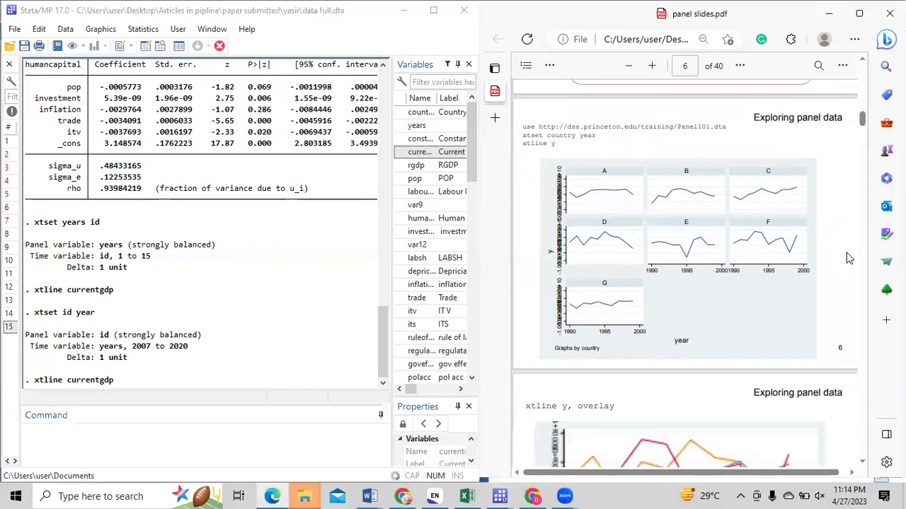
scroll(849, 258, up, 1)
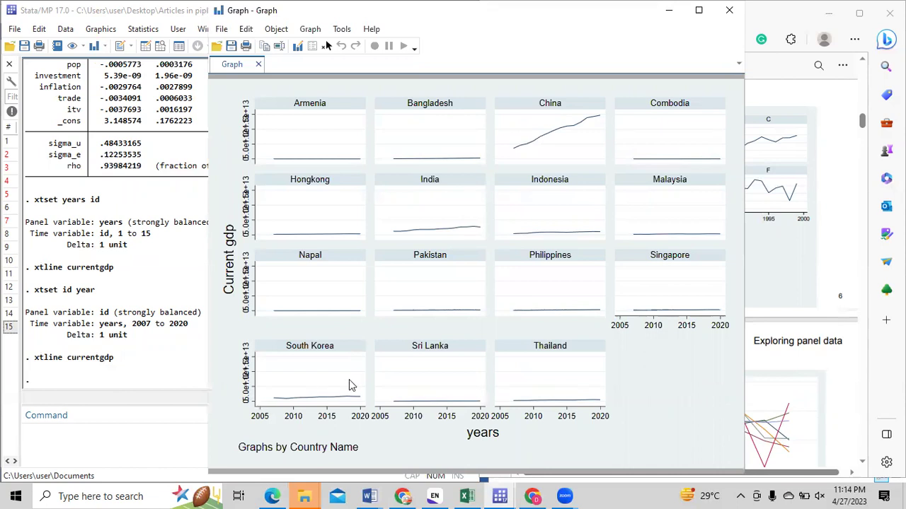
right_click(464, 227)
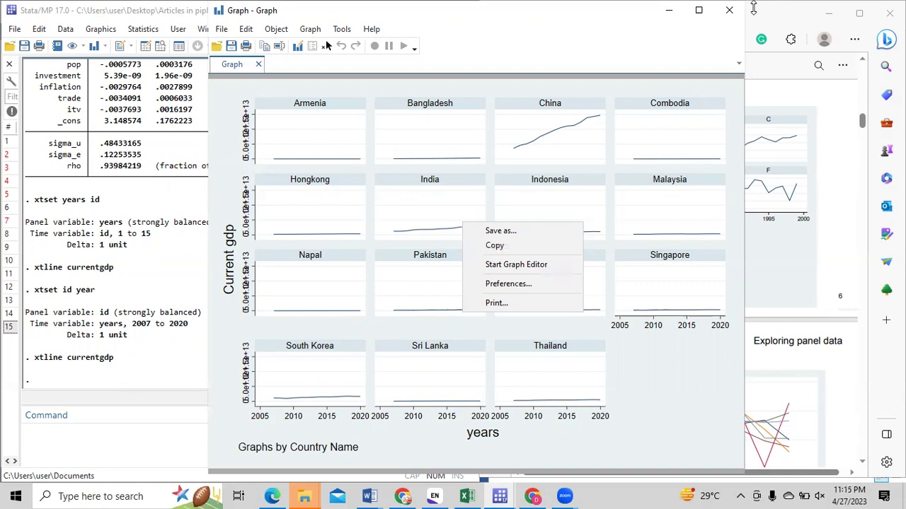
Close the per-country graph and plot currentgdp for all countries in one xtline graph with the overlay option, closing that graph after viewing.
click(736, 13)
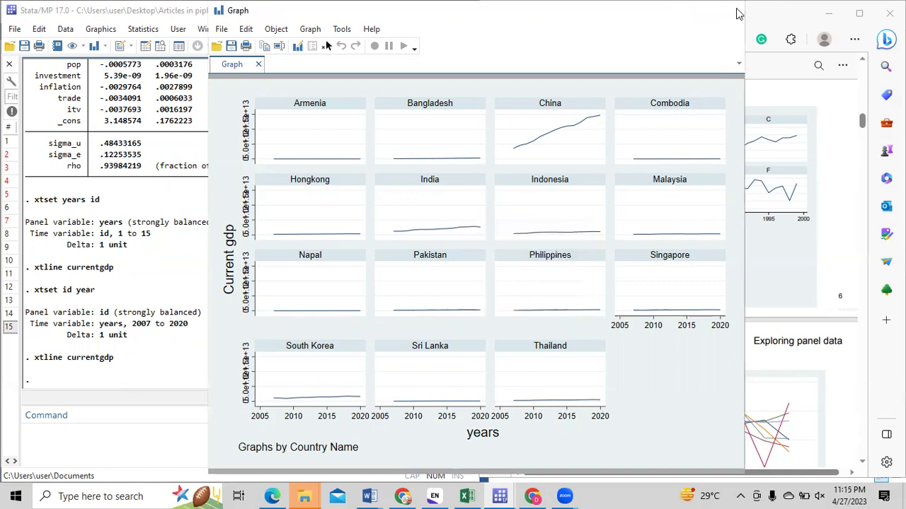
click(736, 13)
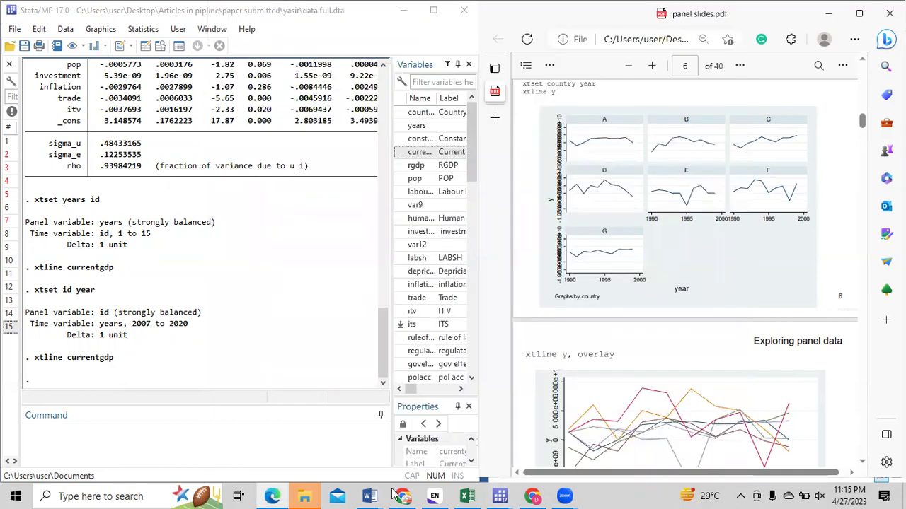
mouse_move(500, 493)
click(102, 437)
text(xtline)
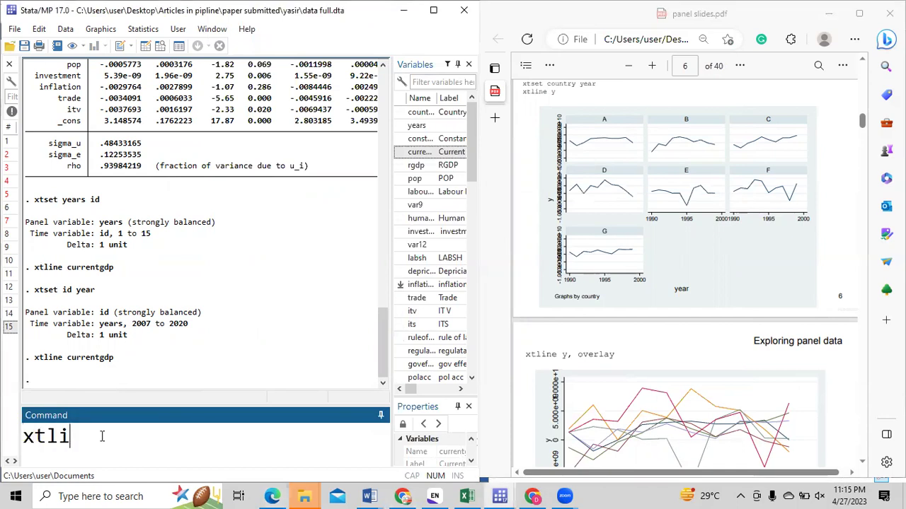
click(401, 154)
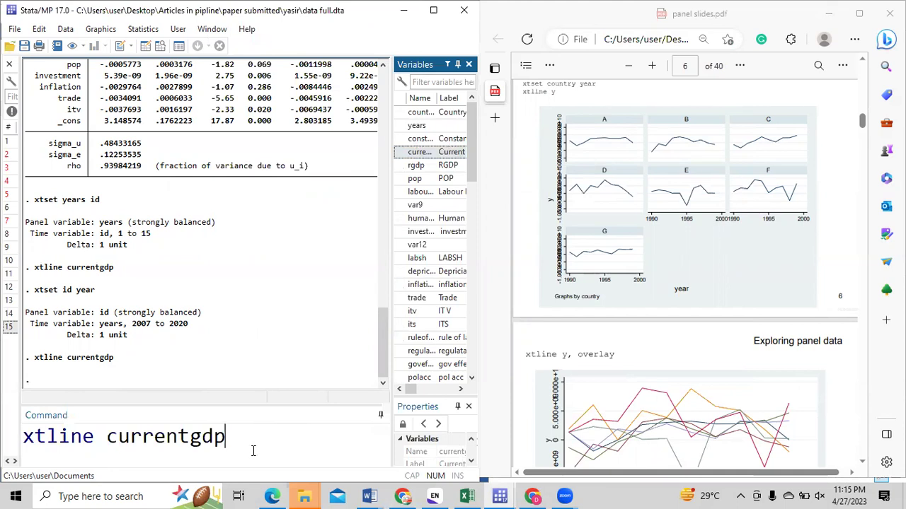
text(, over)
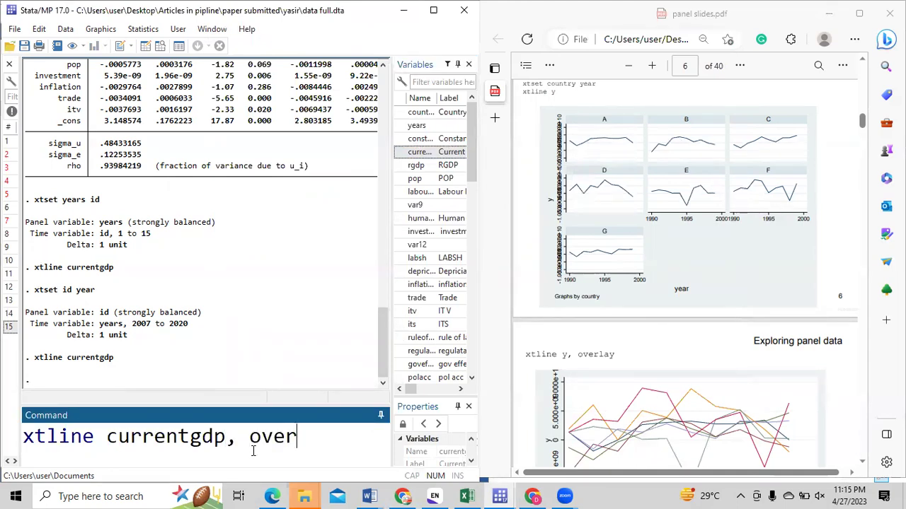
text(lay)
key(Return)
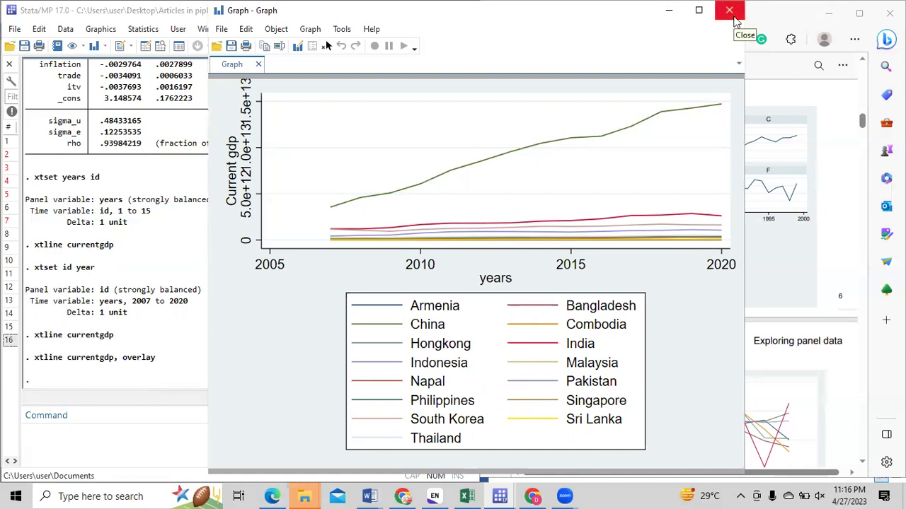
click(733, 19)
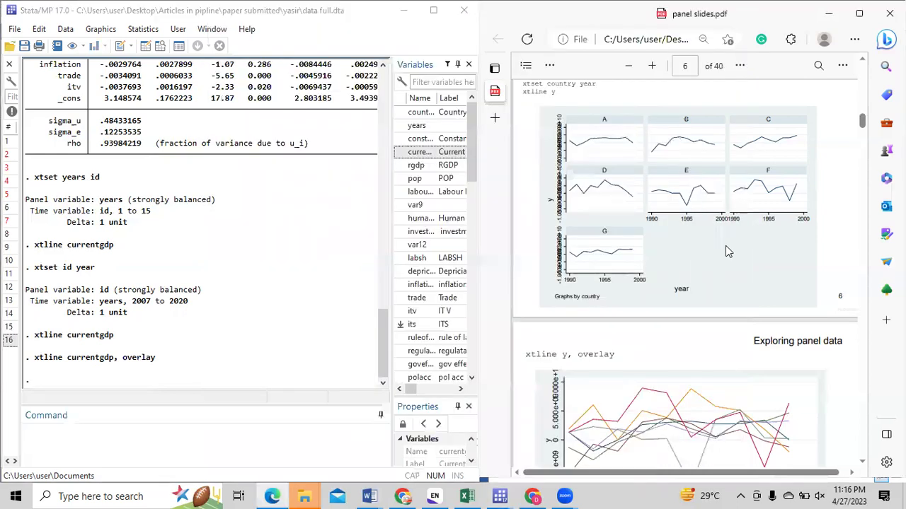
Read through the fixed-effects slides of the panel slides PDF up to the xtreg versus OLS dummies comparison on slide 18.
scroll(726, 246, down, 8)
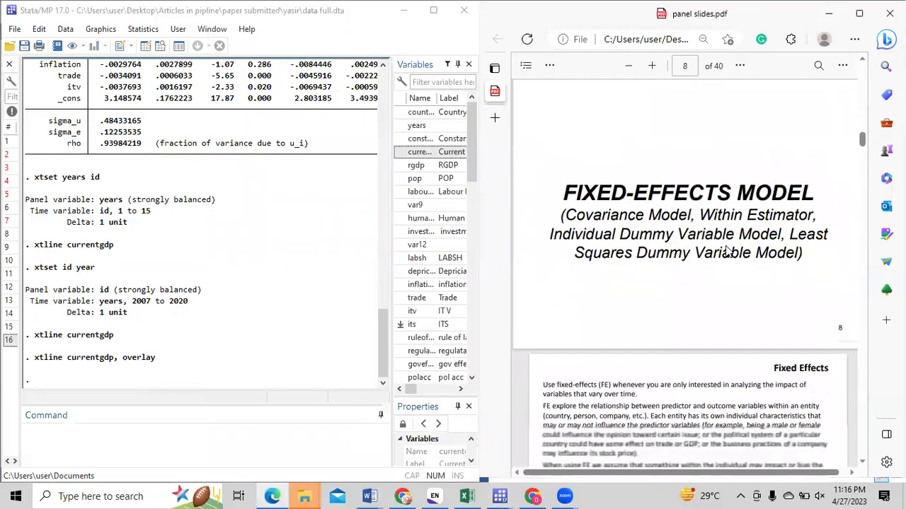
scroll(727, 249, down, 3)
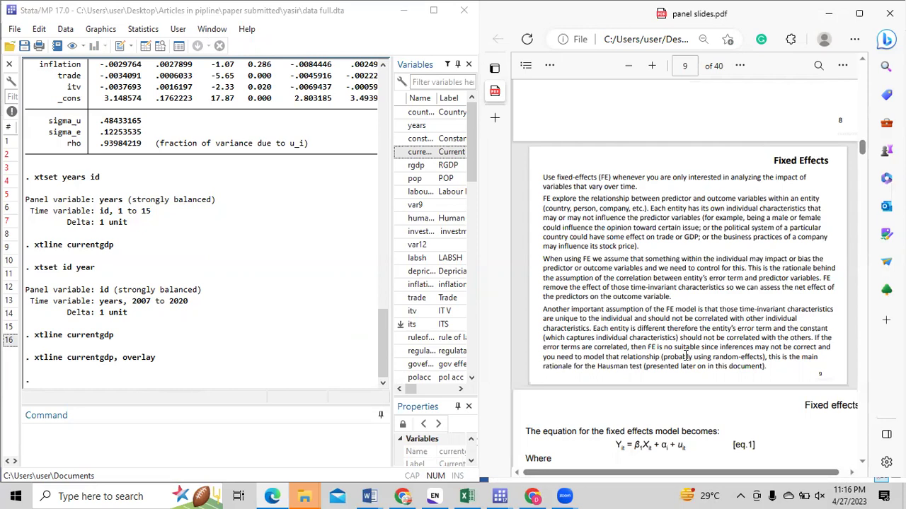
scroll(685, 356, down, 5)
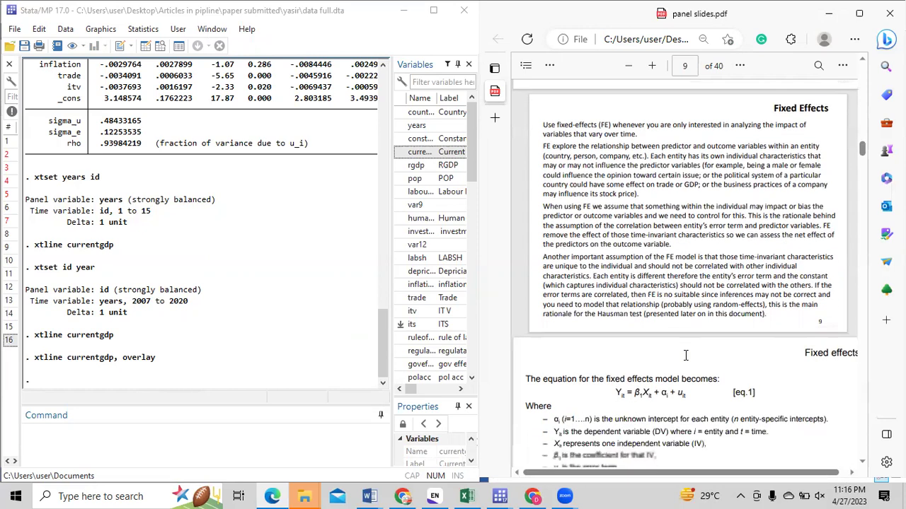
click(243, 464)
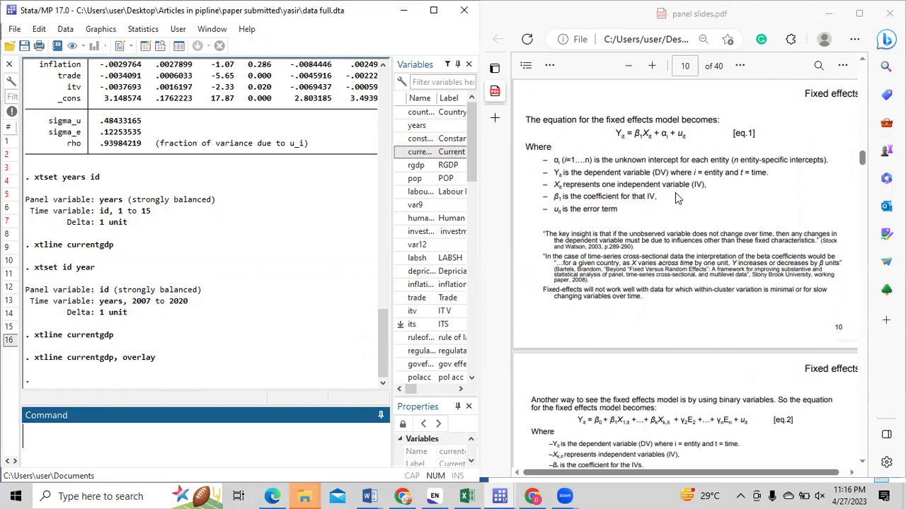
click(682, 312)
scroll(683, 312, down, 8)
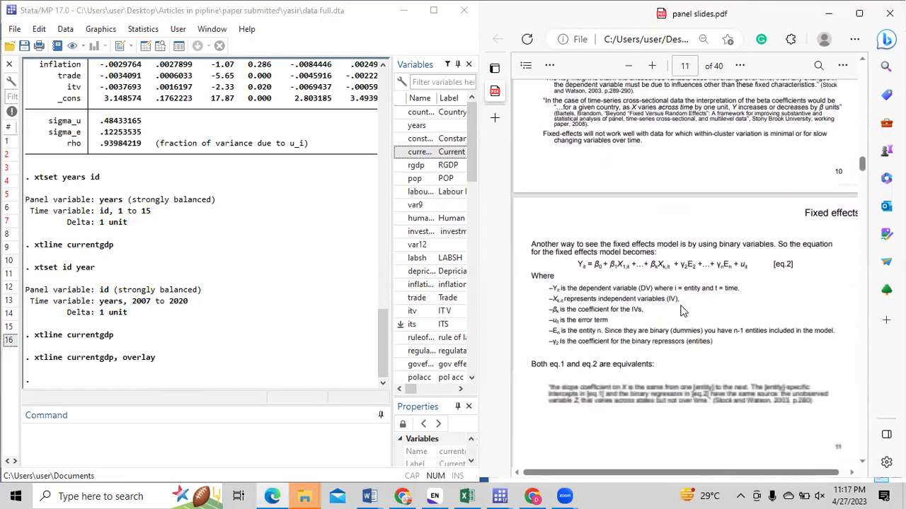
scroll(683, 311, down, 10)
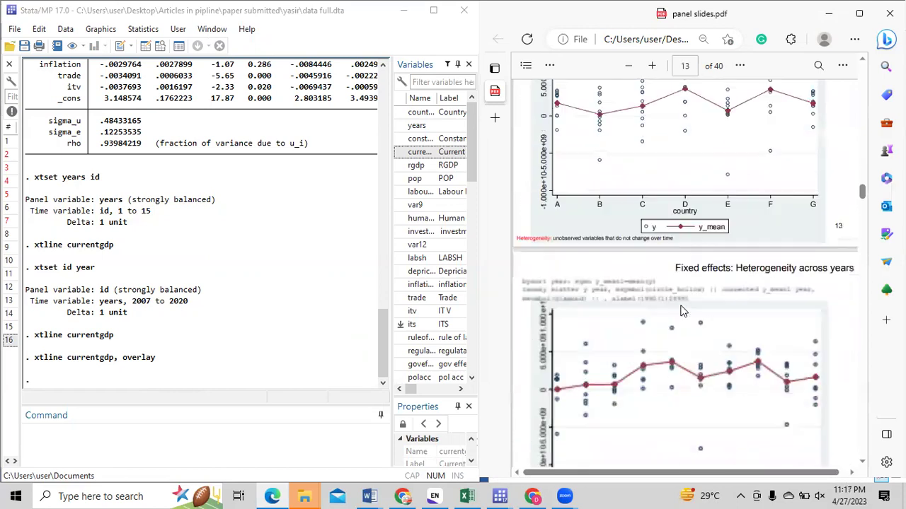
scroll(683, 312, down, 12)
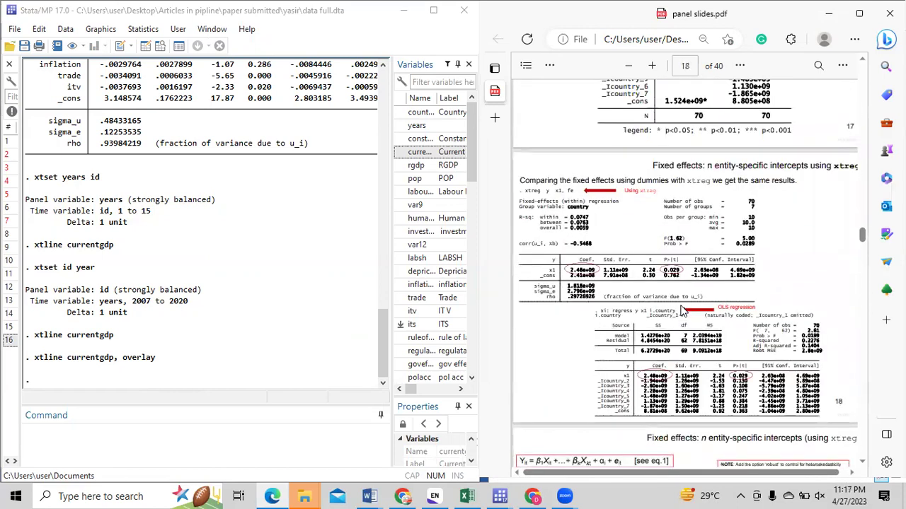
scroll(682, 311, up, 5)
scroll(681, 311, down, 3)
scroll(681, 311, down, 3)
scroll(681, 312, up, 3)
scroll(682, 312, down, 1)
scroll(682, 312, down, 1)
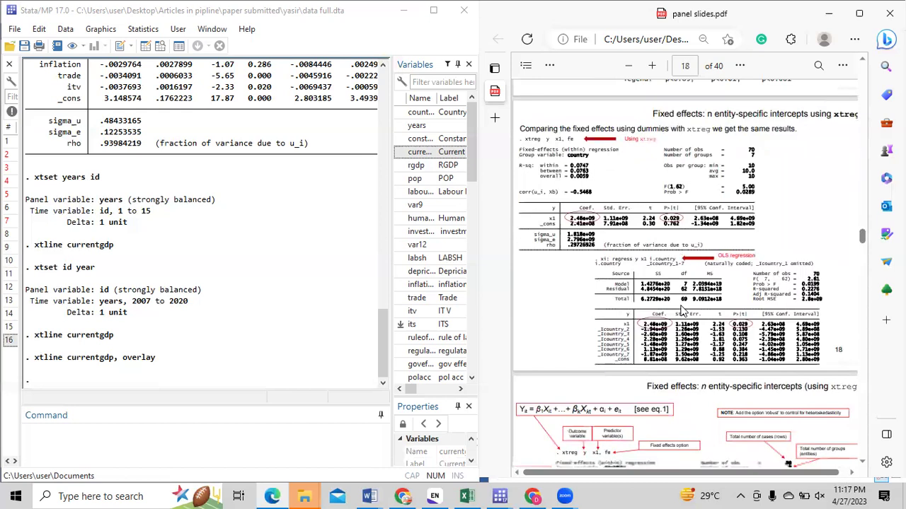
Run a fixed-effects xtreg regression of rgdp on labourfource, pop, depriciation and inflation with the fe option.
click(251, 424)
text(xtreg)
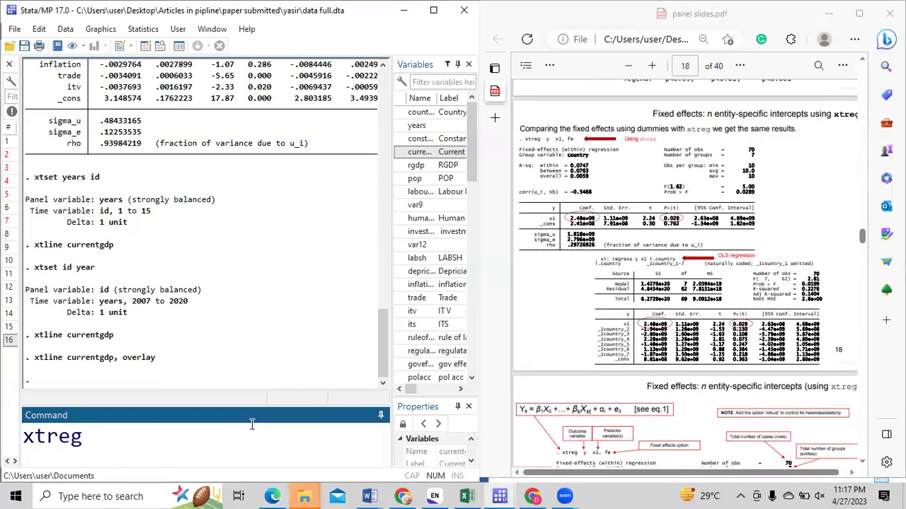
click(400, 166)
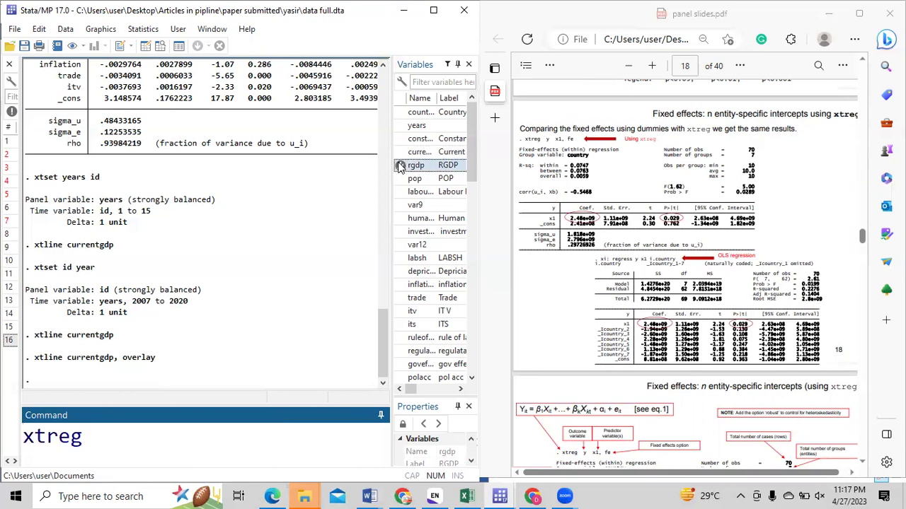
double_click(400, 165)
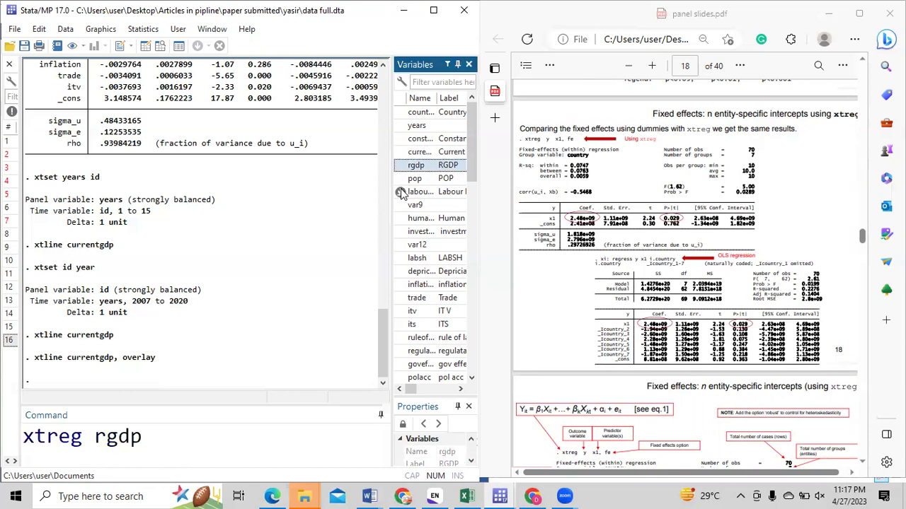
double_click(400, 193)
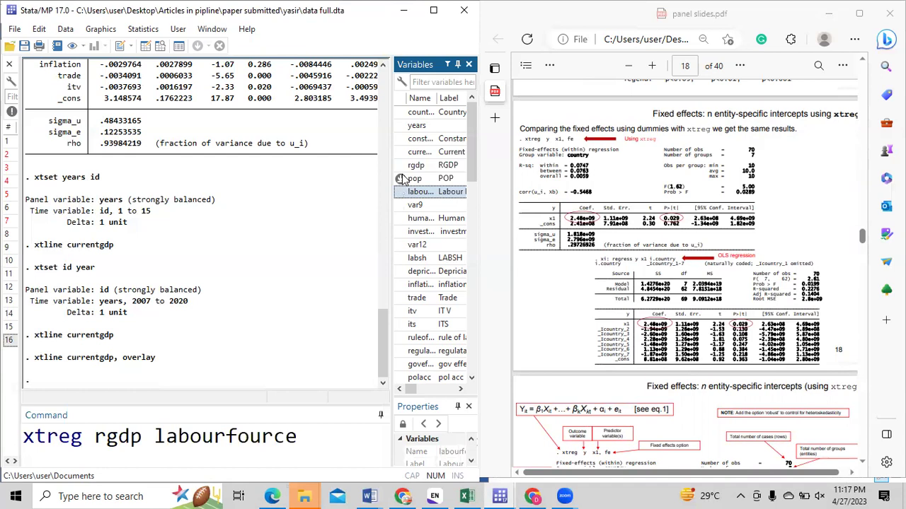
double_click(400, 178)
double_click(404, 273)
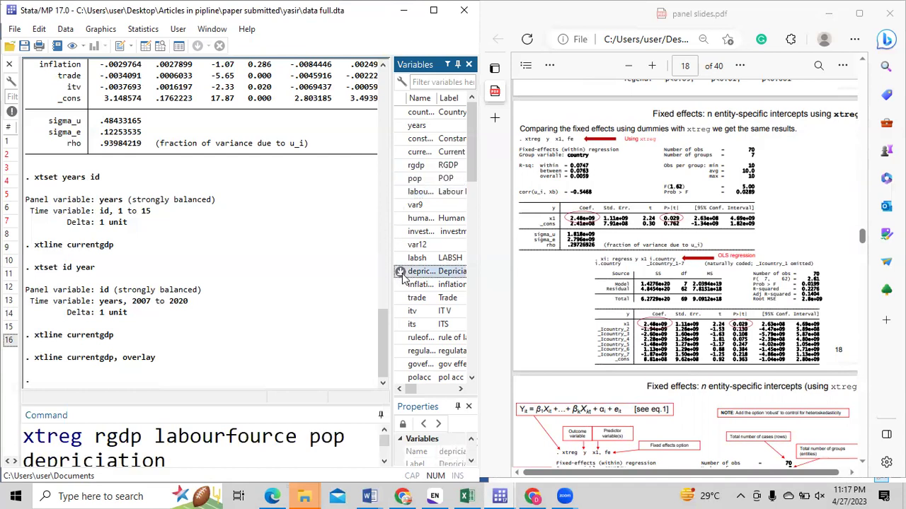
click(402, 287)
double_click(402, 286)
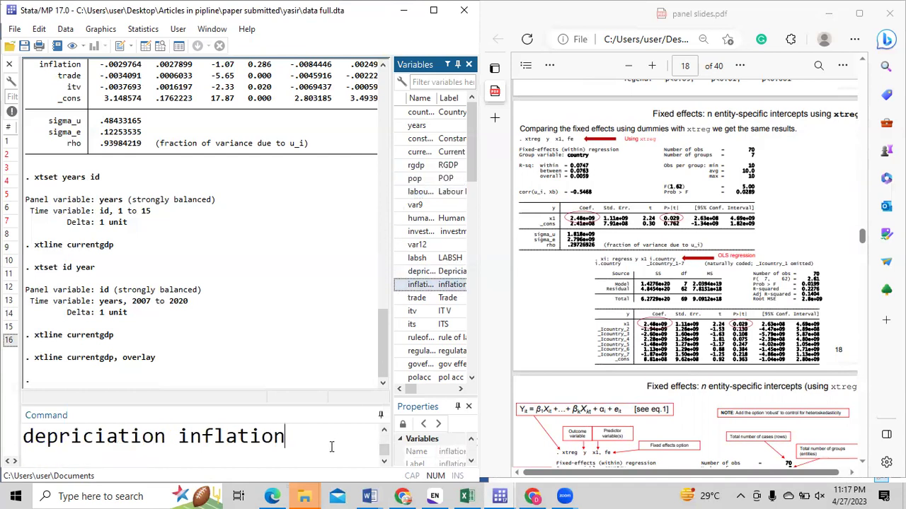
click(332, 446)
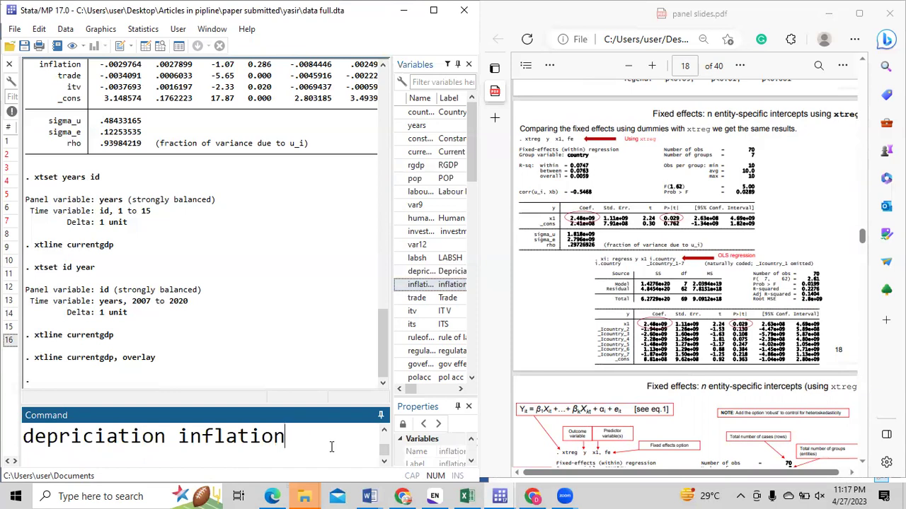
text(, fe)
key(Return)
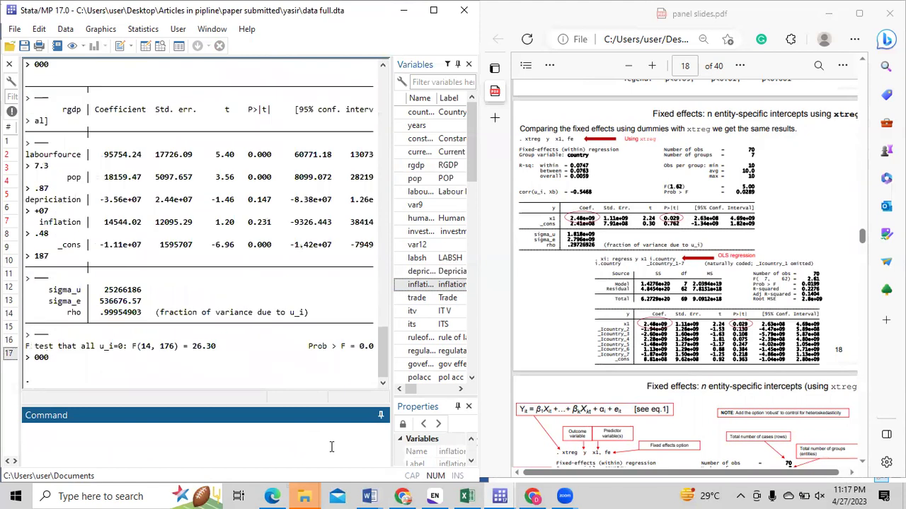
Maximize the Stata window and rerun the same fixed-effects regression so its output table fits the wider results area.
click(434, 17)
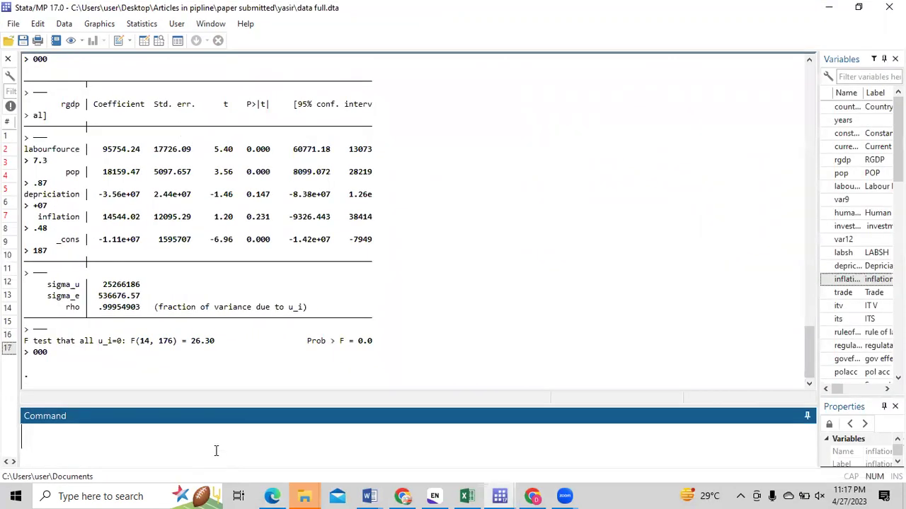
key(Page_Up)
key(Return)
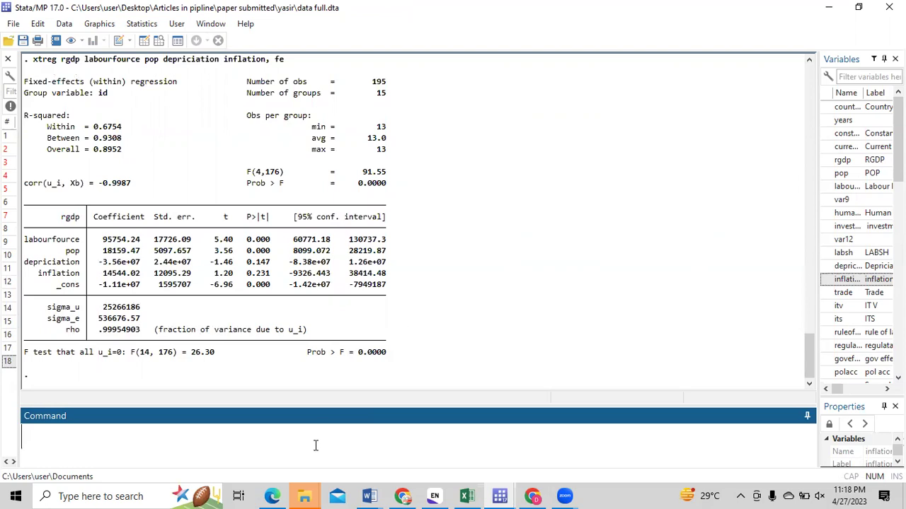
Rerun the xtreg regression of rgdp on the same four regressors as a random-effects model with the re option.
key(Page_Up)
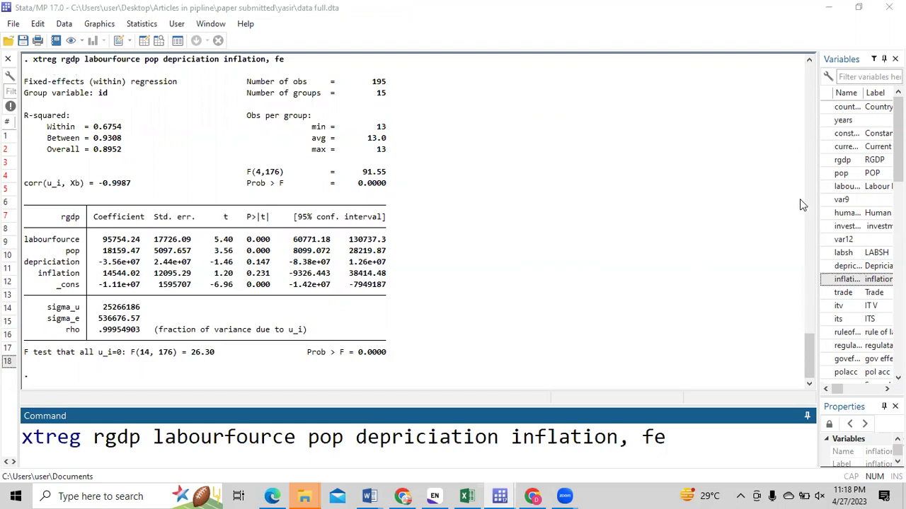
click(686, 440)
key(BackSpace)
key(BackSpace)
text(rer)
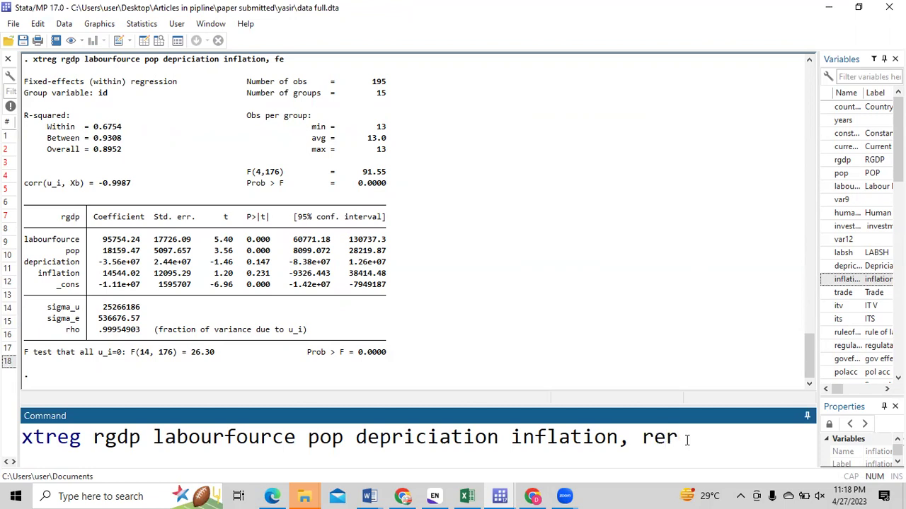
key(Return)
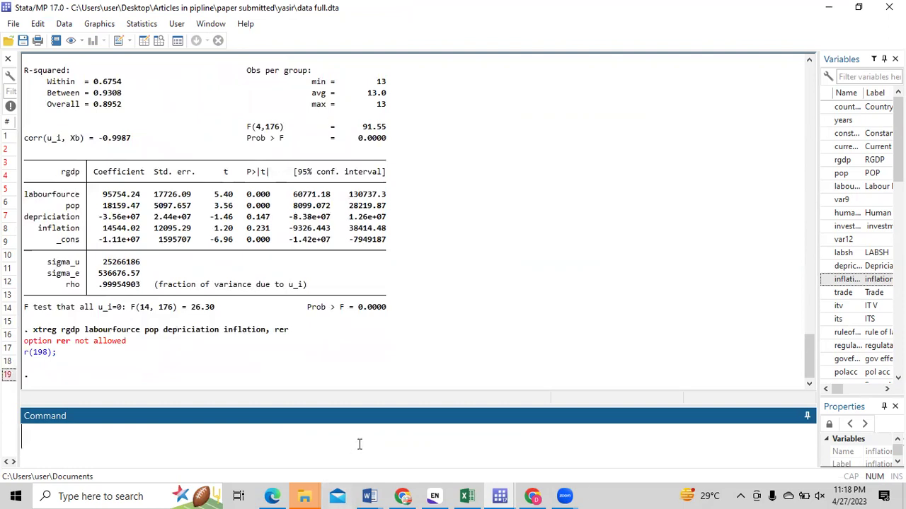
key(Page_Up)
key(BackSpace)
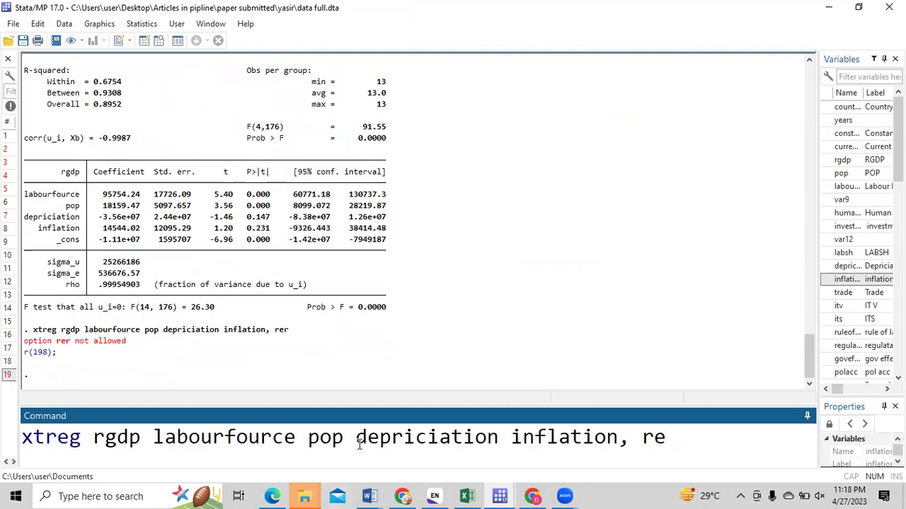
key(Return)
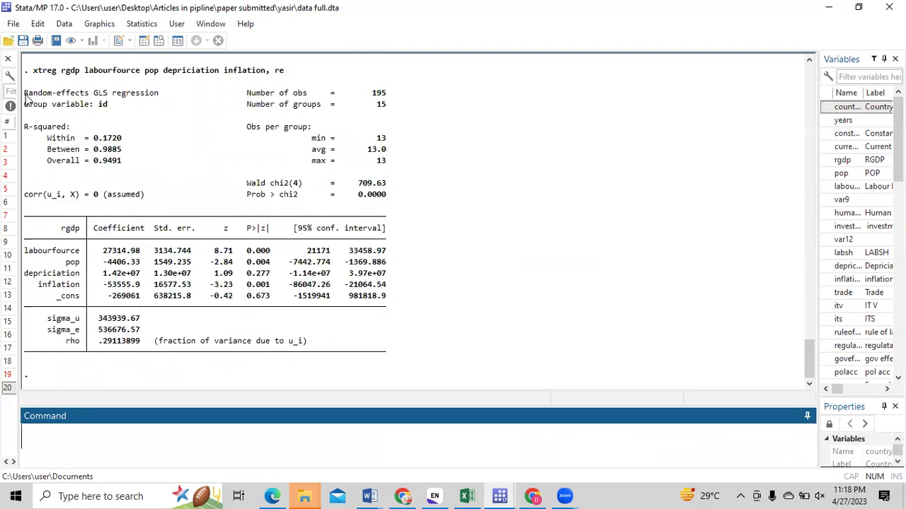
Highlight the random-effects model title and the overall R-squared value in the regression output.
drag(25, 98, 166, 100)
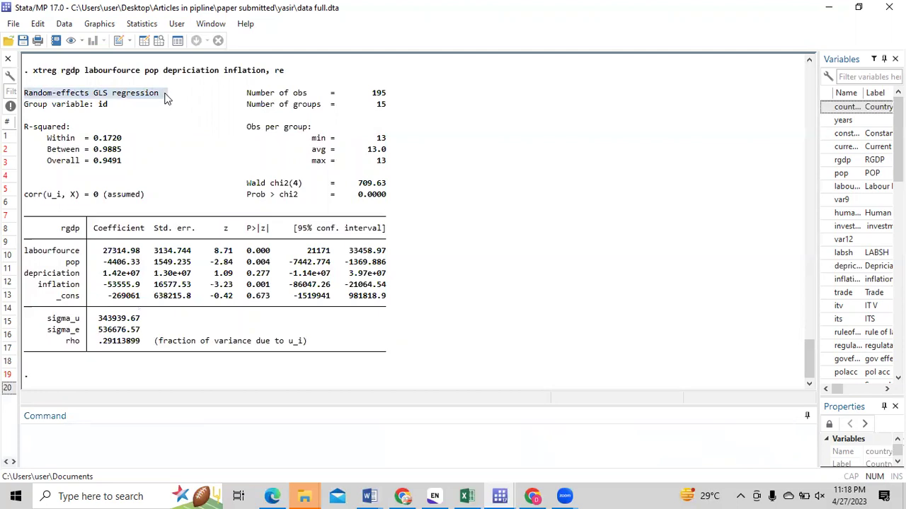
click(97, 164)
drag(96, 164, 148, 167)
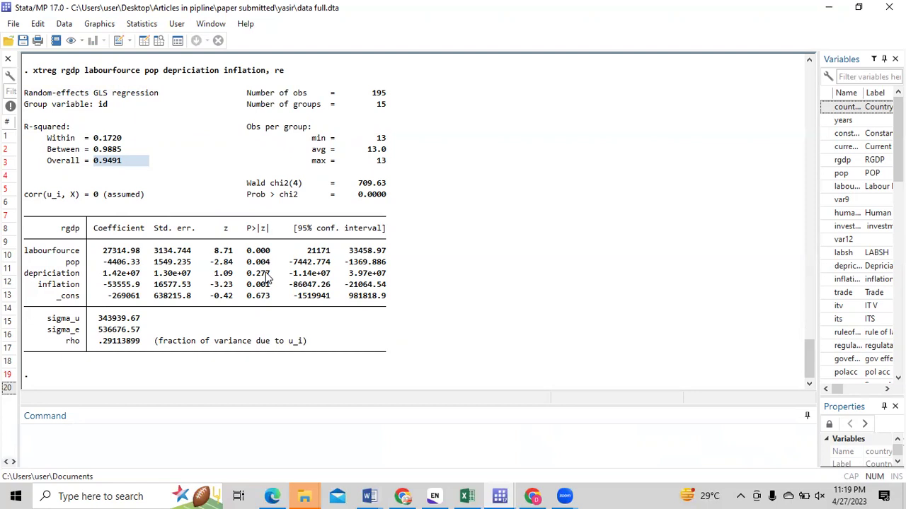
Restore Stata to its smaller window, maximize the panel slides PDF and go back to the fixed-effects LSDV slide on page 17.
click(859, 7)
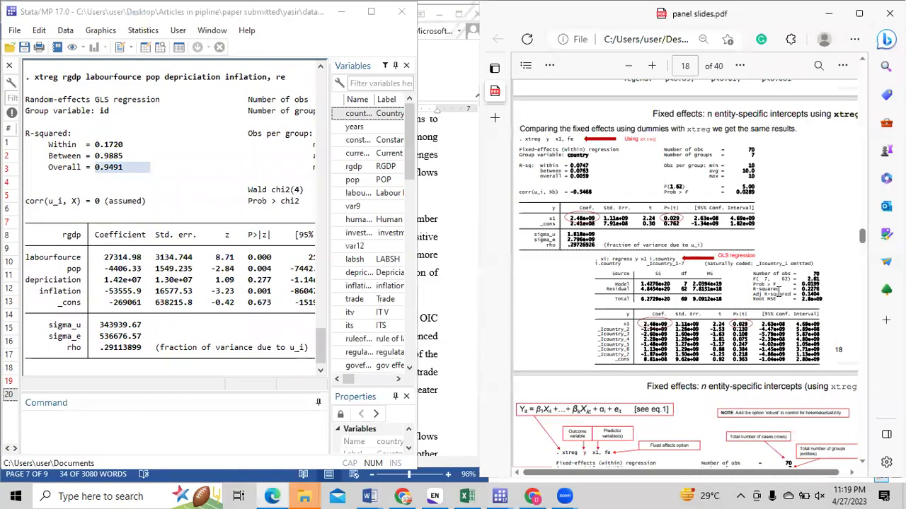
click(859, 15)
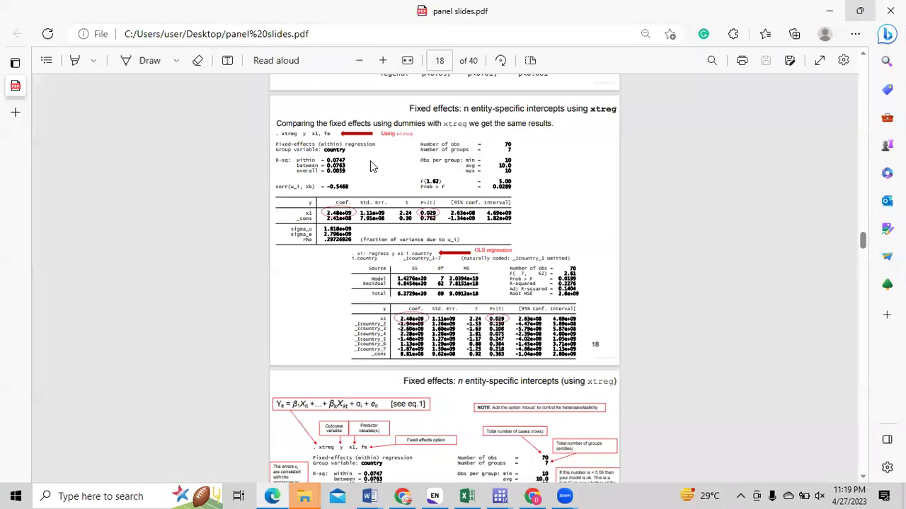
scroll(370, 160, up, 6)
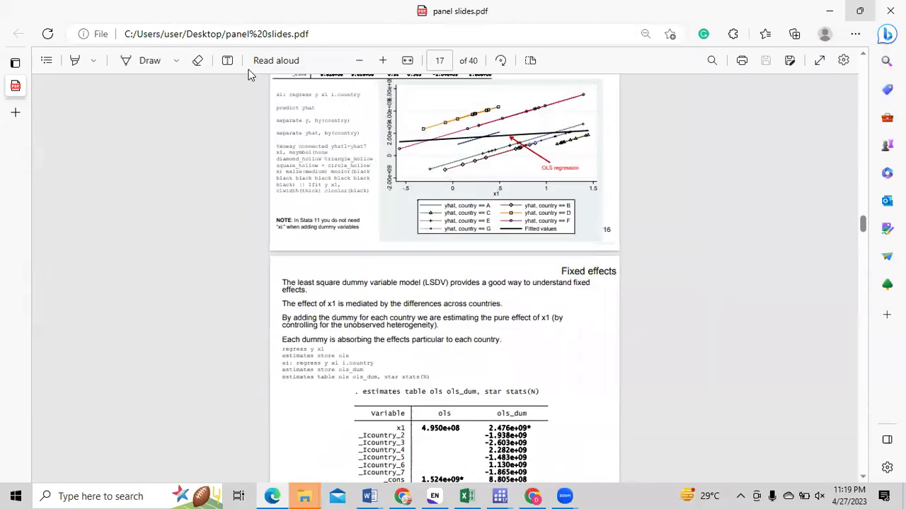
Enlarge the panel slides and read the fixed-effects slides on the LSDV model and xtreg through page 19.
click(383, 63)
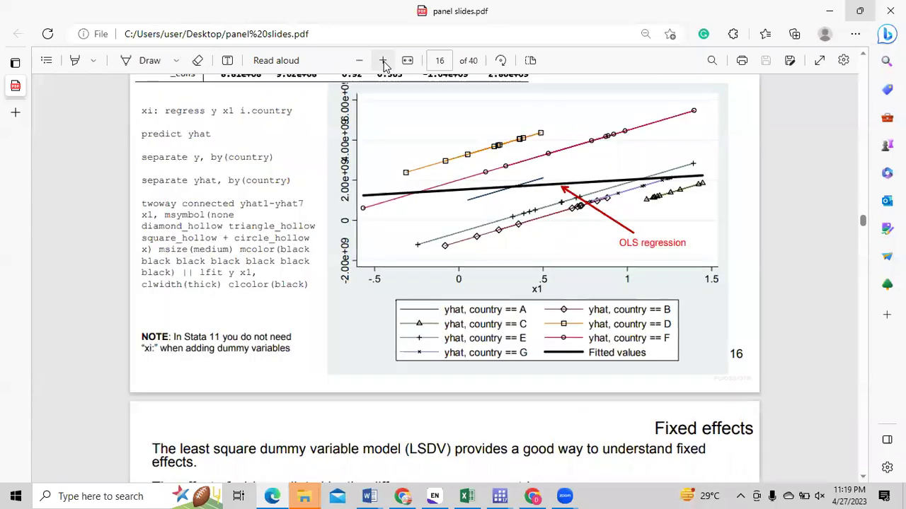
click(383, 62)
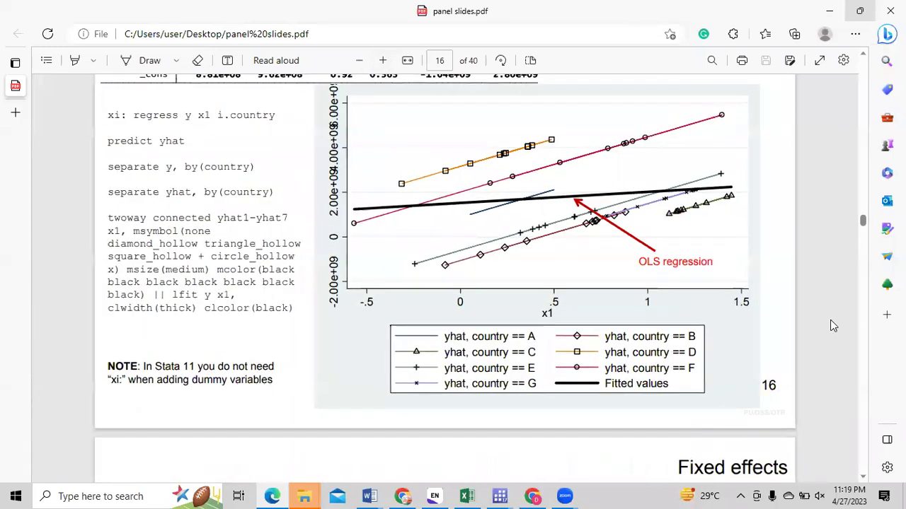
scroll(832, 326, down, 5)
scroll(832, 326, down, 5)
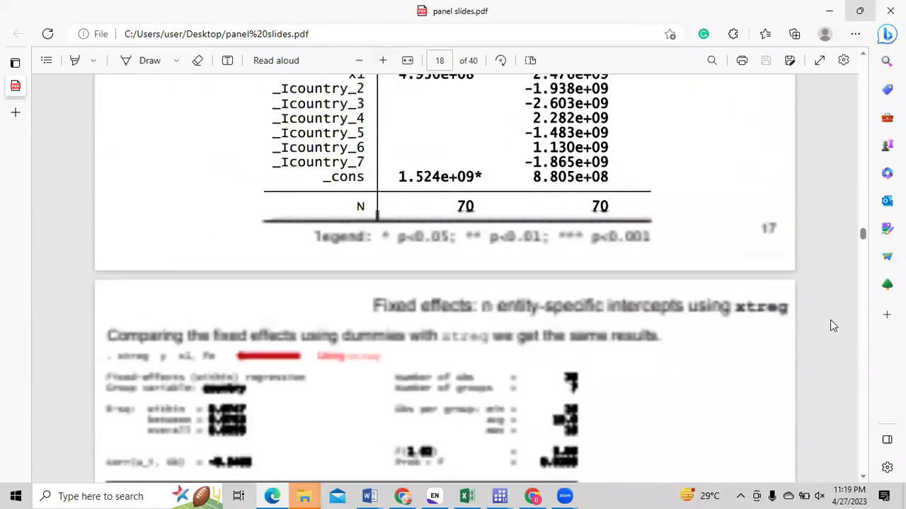
scroll(832, 325, down, 5)
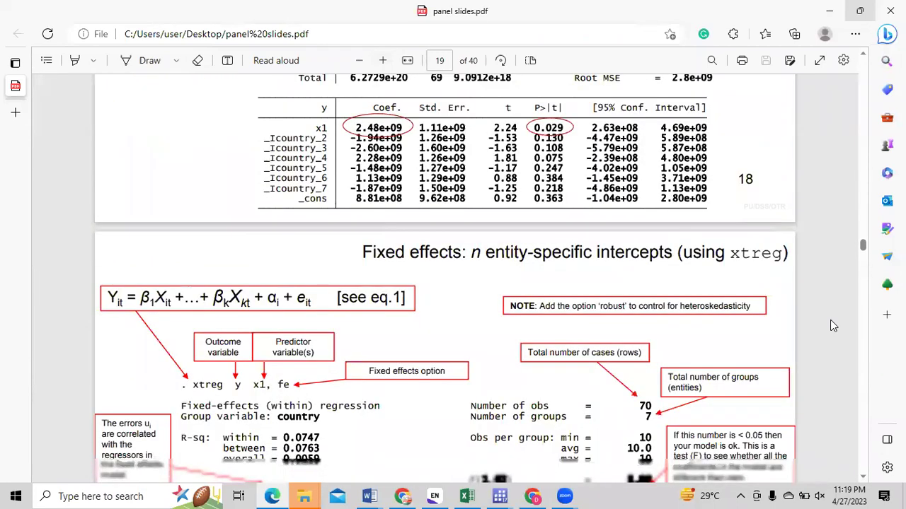
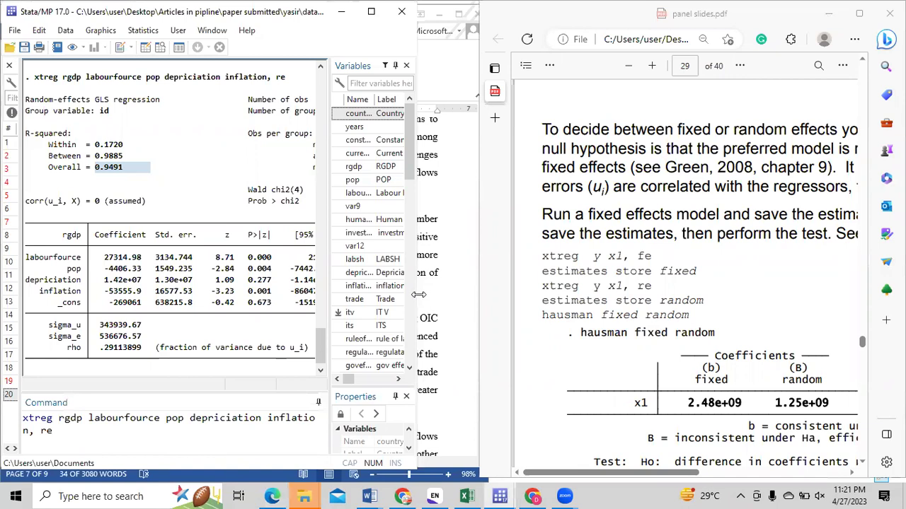
Run xtreg of rgdp on labourfource, pop, depriciation and inflation with the fe option and store its estimates as fixed.
drag(419, 294, 510, 294)
click(364, 412)
key(BackSpace)
text(fe)
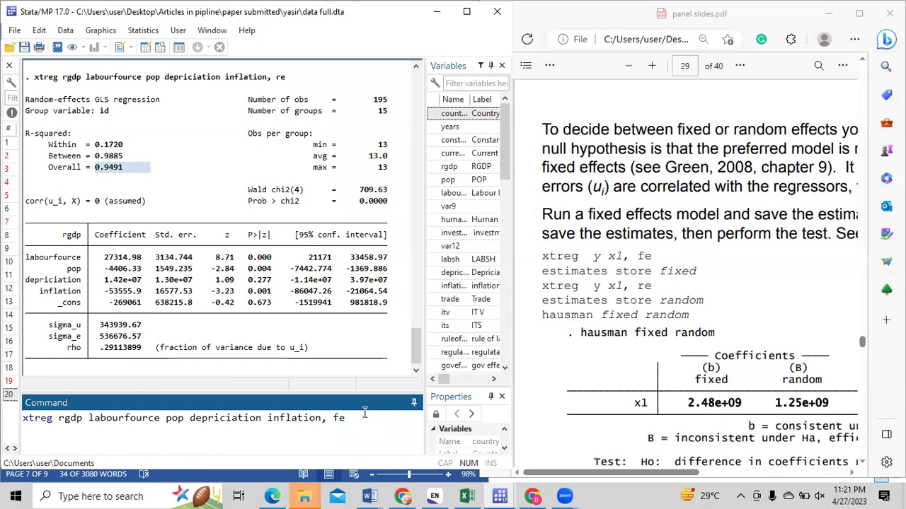
key(Return)
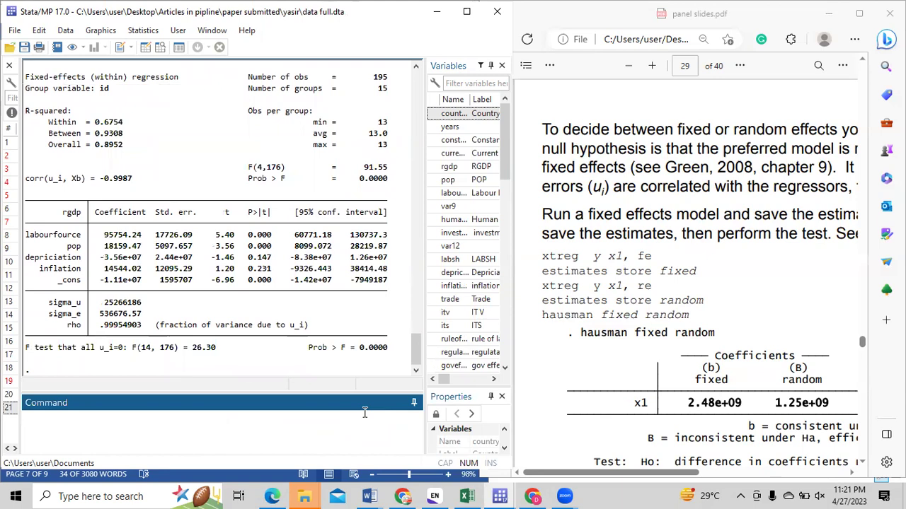
text(estimates store fixed)
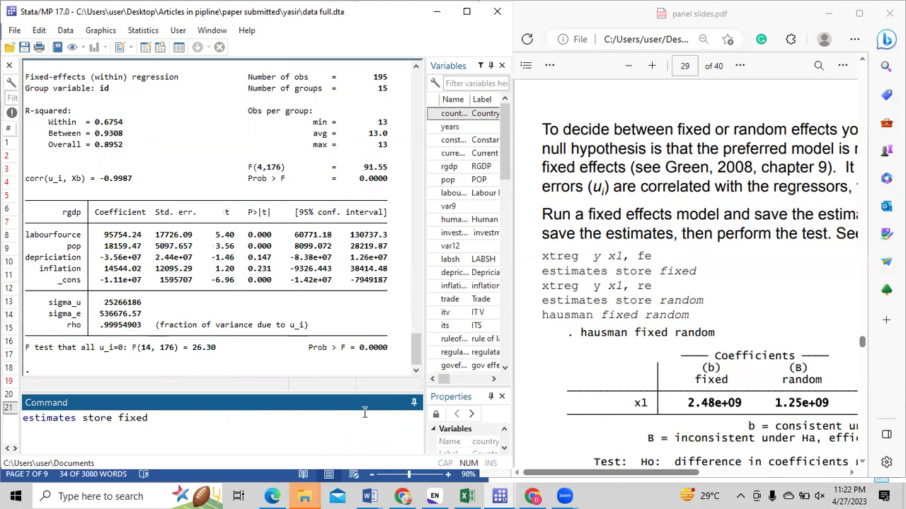
key(Return)
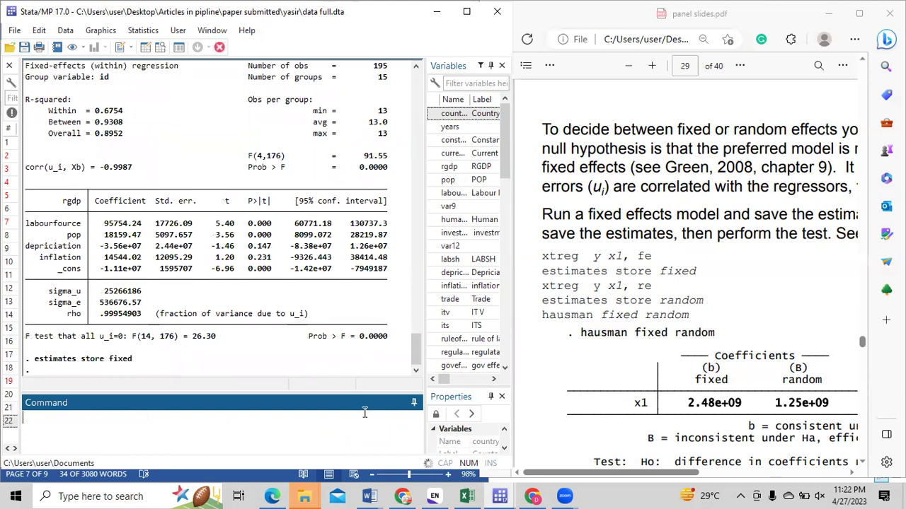
Run the same xtreg regression with the re option and store its estimates as random.
key(Page_Up)
key(Page_Up)
key(BackSpace)
key(BackSpace)
text(re)
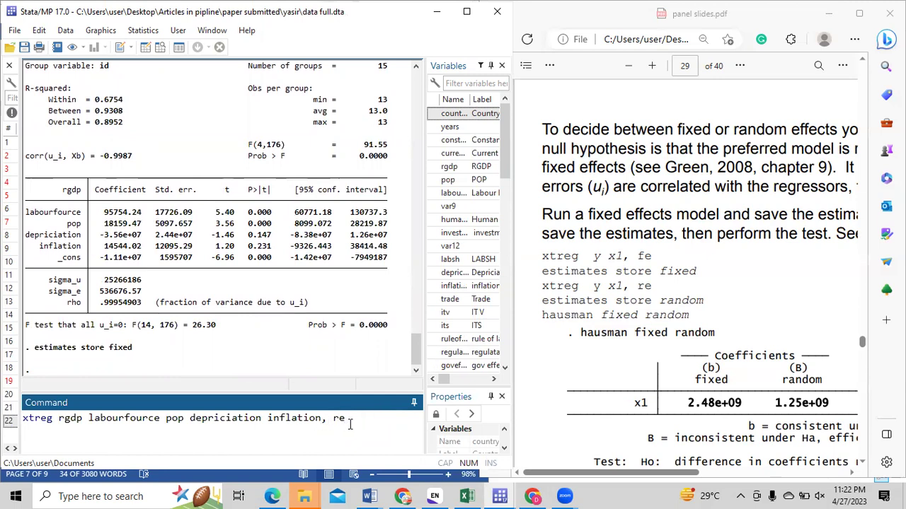
key(Return)
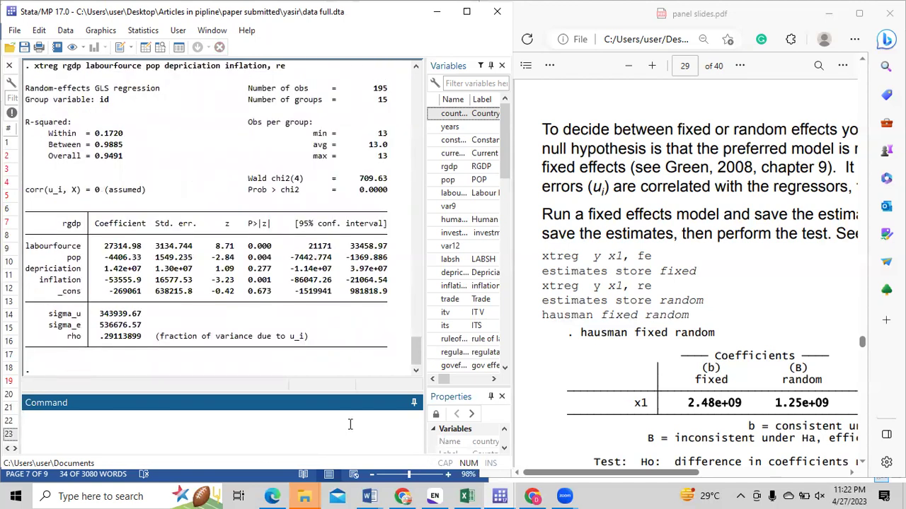
text(estimate store random)
key(Return)
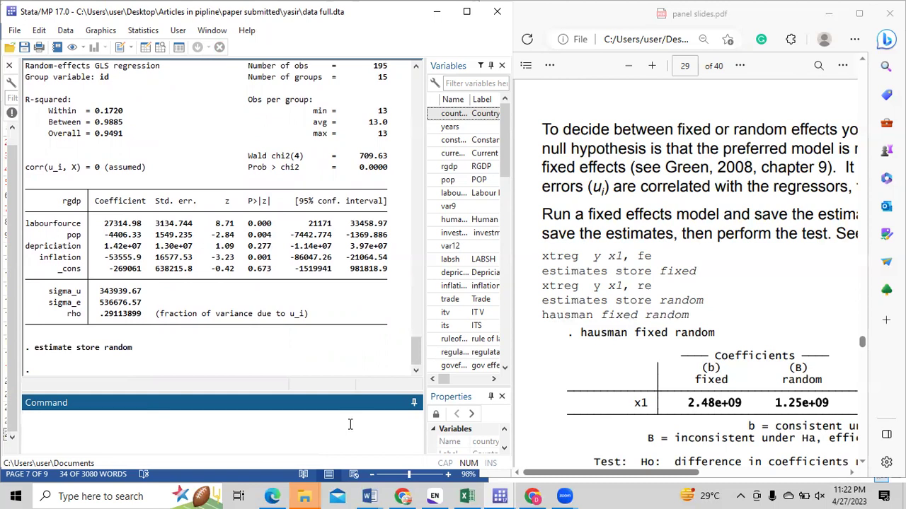
Run the Hausman test comparing fixed with random and highlight the Prob > chi2 line in its output.
text(hausman fixed )
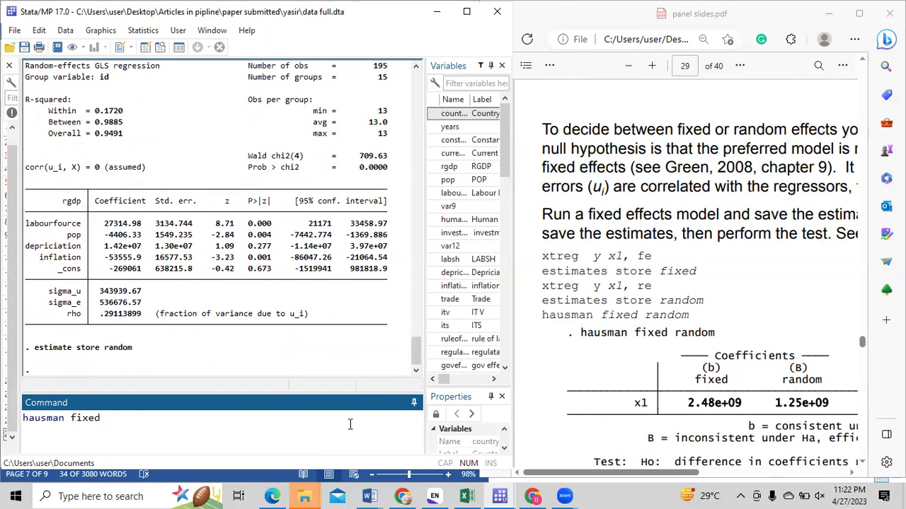
text(random)
key(Return)
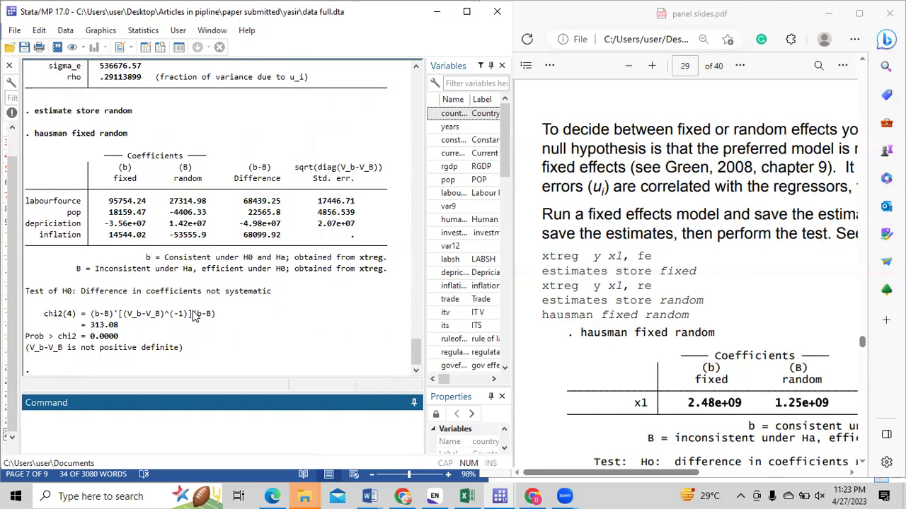
drag(118, 337, 97, 341)
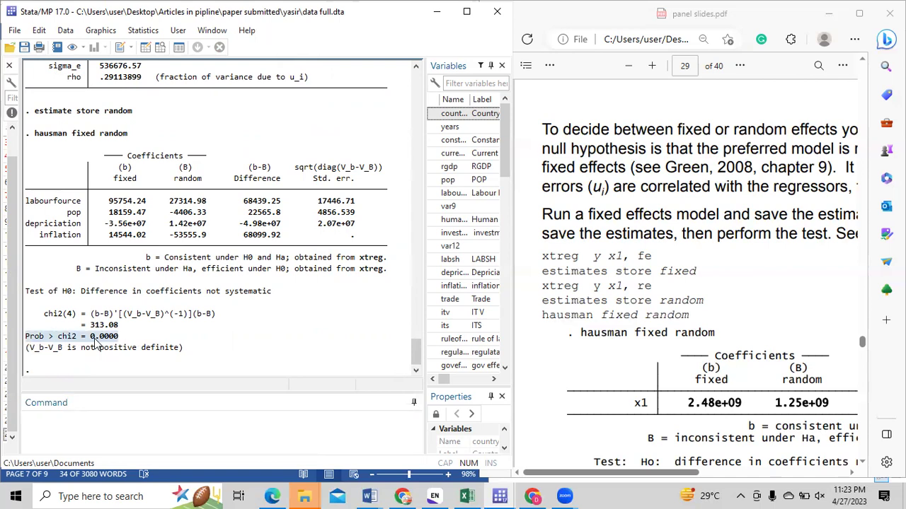
drag(97, 341, 120, 338)
Examine the note beside the Hausman test's p-value on slide 29 for the rule on choosing fixed effects.
click(563, 357)
scroll(563, 357, down, 5)
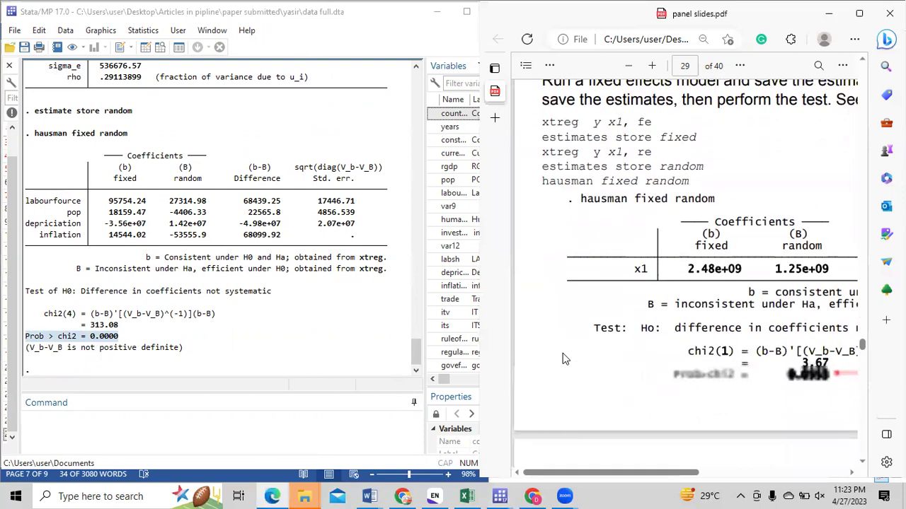
scroll(563, 358, right, 2)
scroll(563, 353, right, 5)
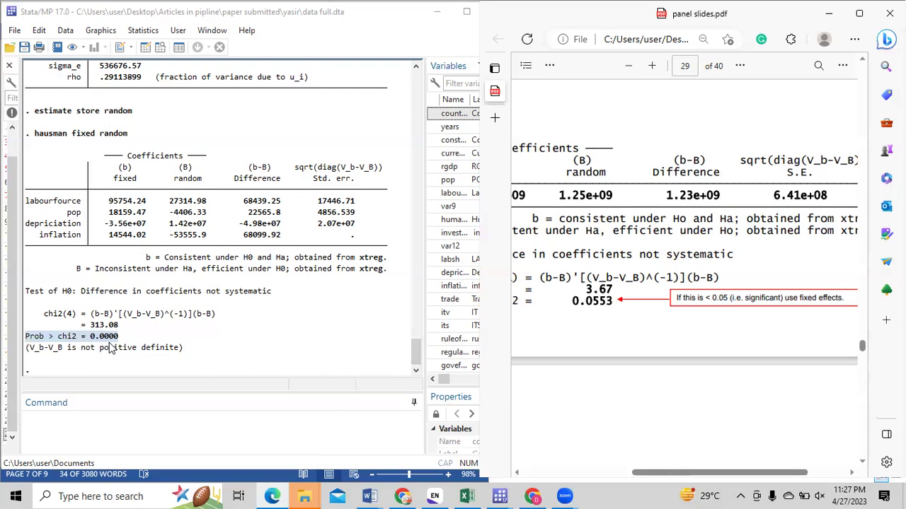
Maximize the Stata window and rerun the earlier xtreg regression of rgdp with the fe option.
click(81, 446)
key(Page_Up)
key(Page_Up)
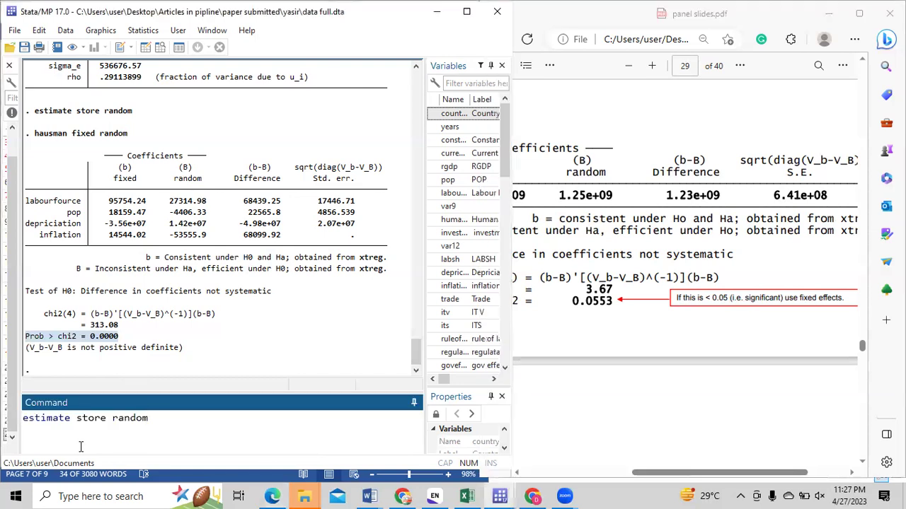
key(Page_Up)
key(Page_Up)
key(Page_Up)
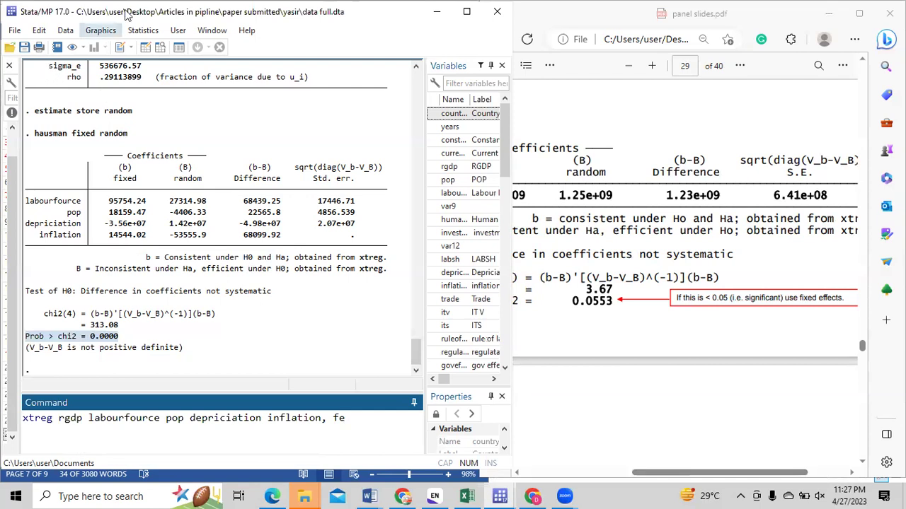
double_click(130, 12)
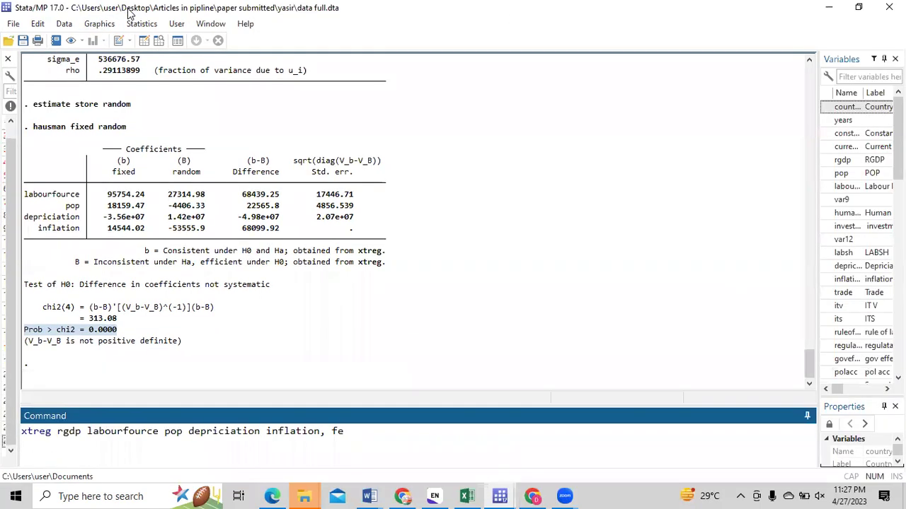
key(Return)
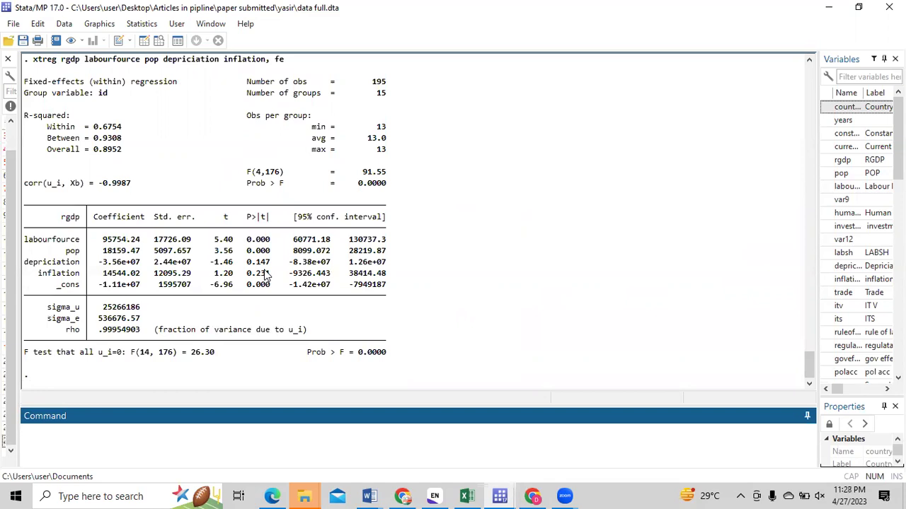
click(855, 6)
click(836, 14)
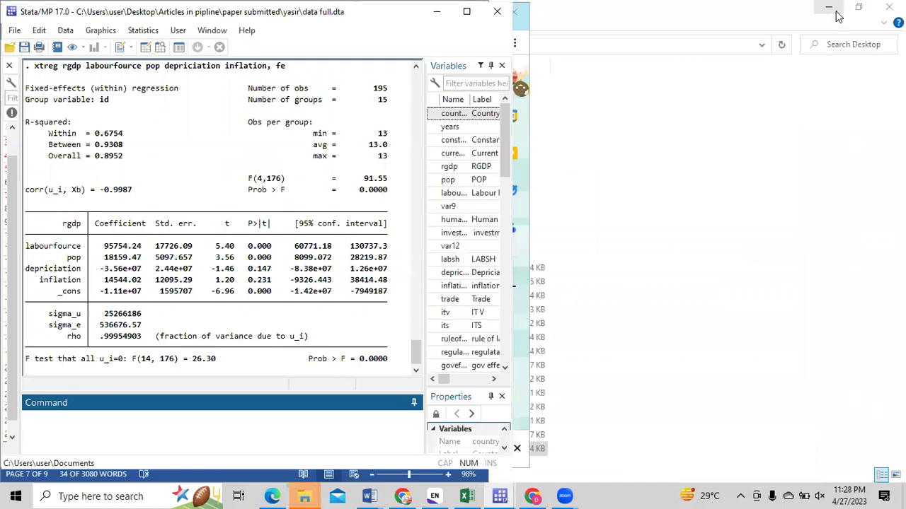
click(835, 14)
double_click(837, 16)
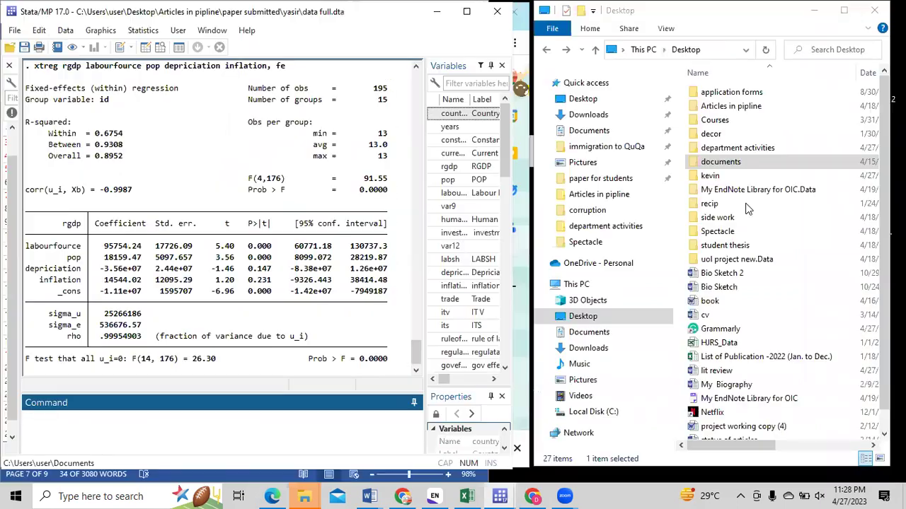
click(736, 247)
key(Down)
key(Down)
key(Down)
key(Down)
key(Down)
key(Down)
key(Down)
key(Down)
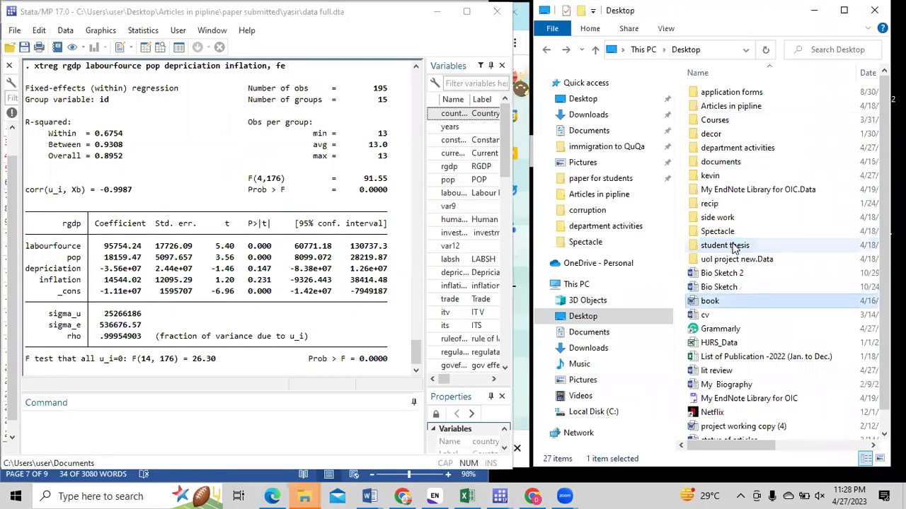
key(Down)
key(Down)
key(Up)
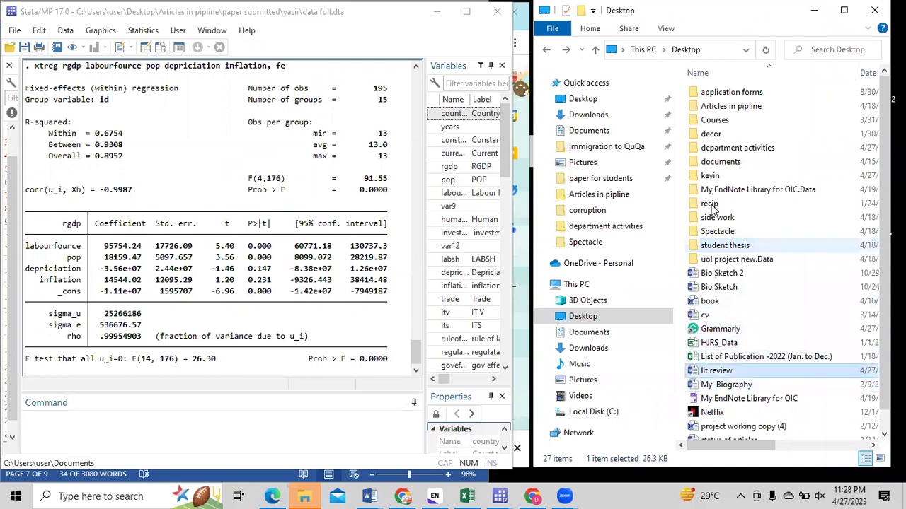
Export the fixed-effects regression results from Stata with outreg2 using ari.doc and open the exported document.
double_click(200, 18)
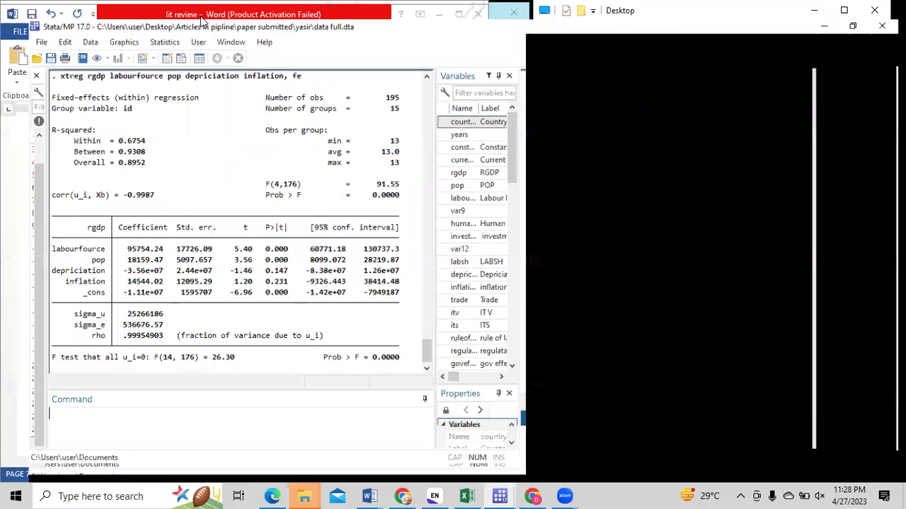
text(outre)
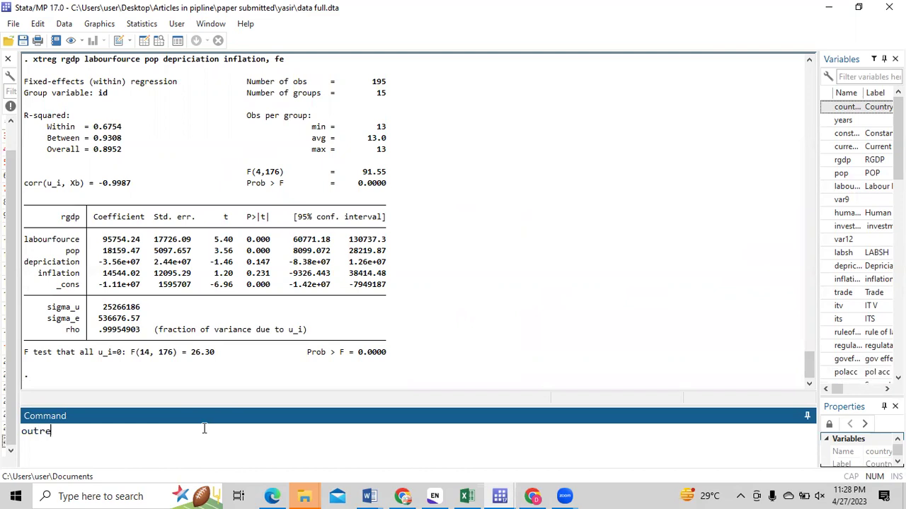
text(g2 u)
text(ng ari.doc)
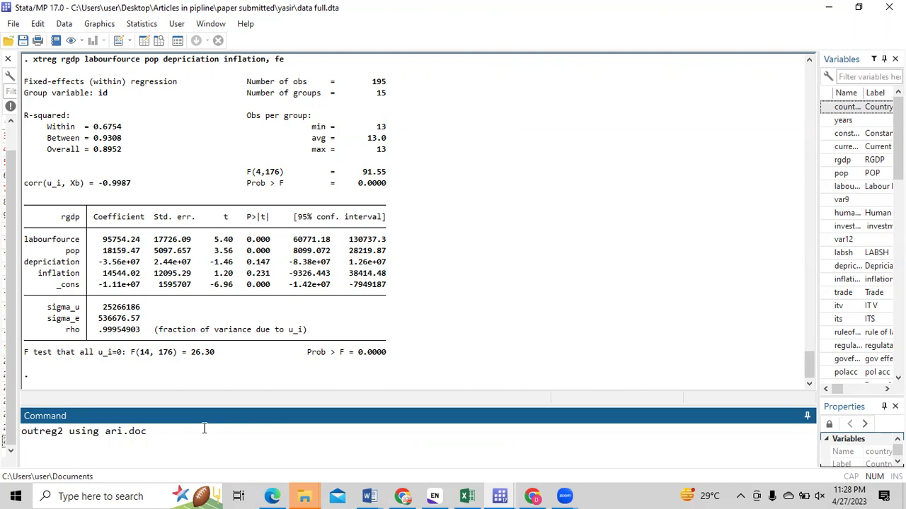
key(Return)
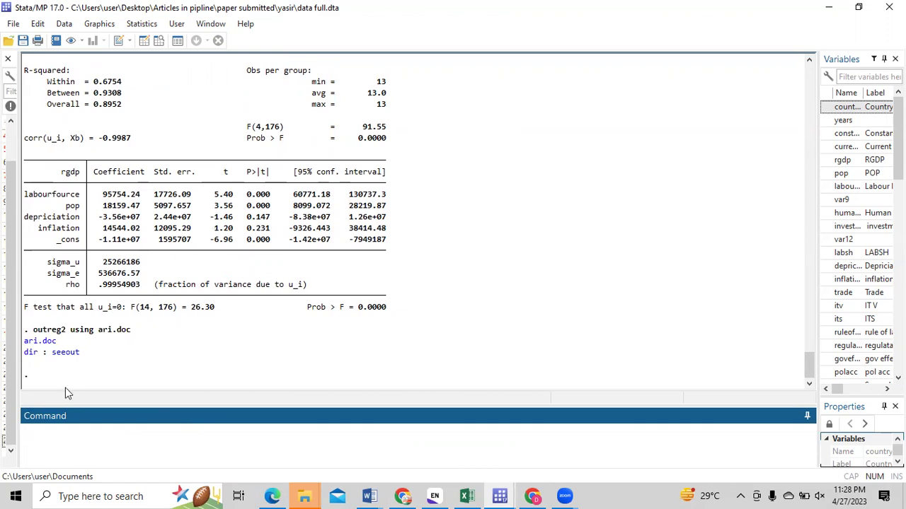
click(47, 343)
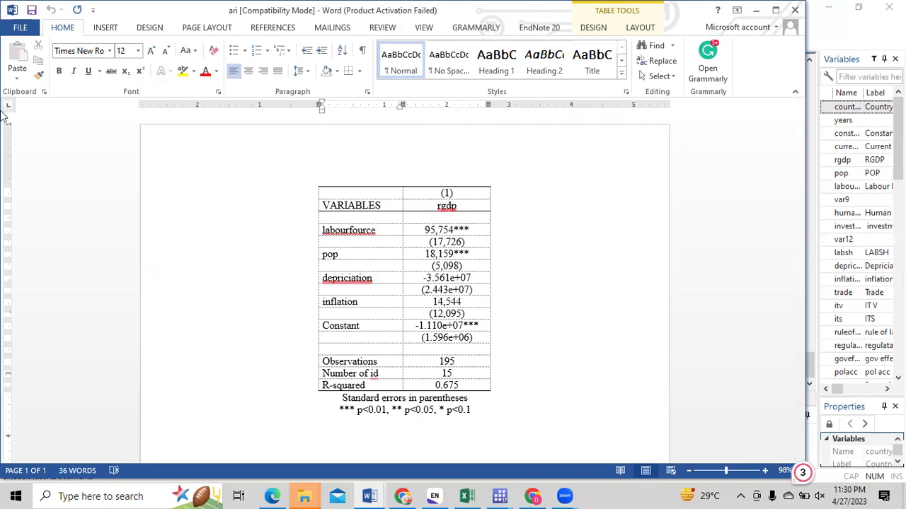
Narrow the ari.doc window to uncover the Stata results and highlight the outreg2 command line in the output.
drag(7, 110, 587, 113)
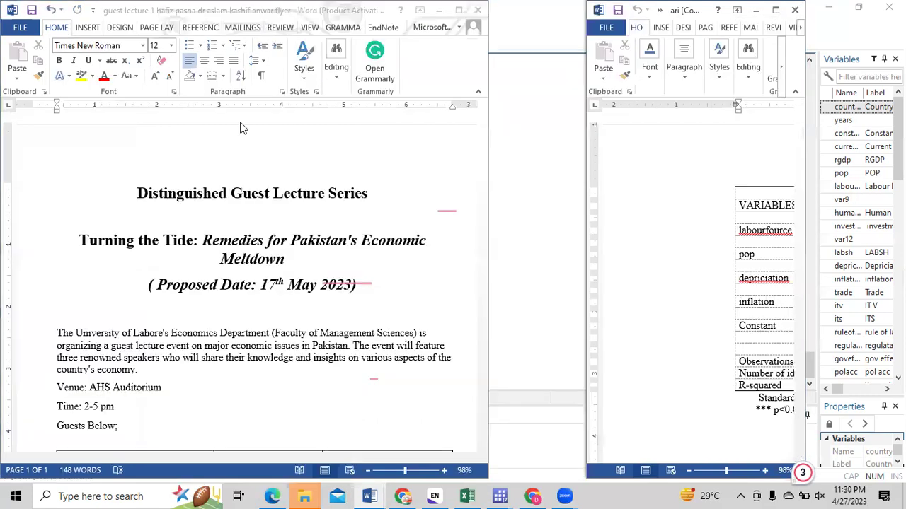
click(189, 7)
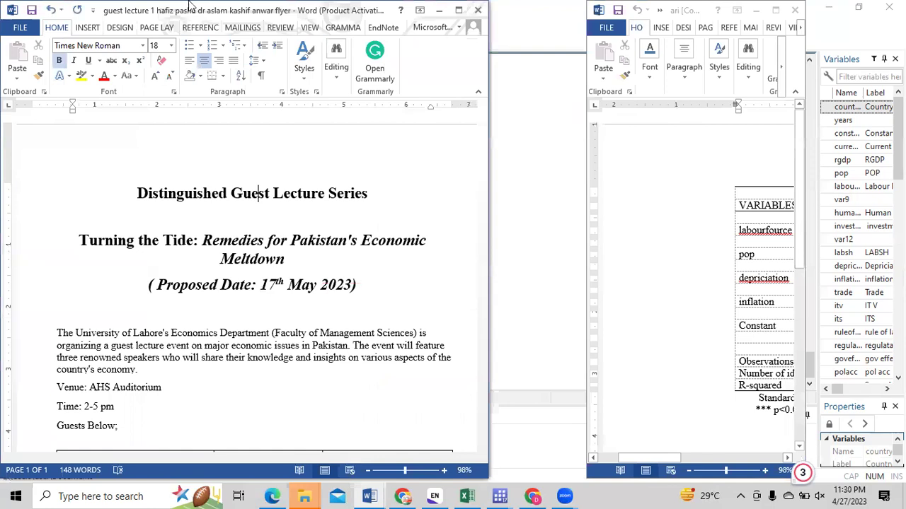
key(super+Down)
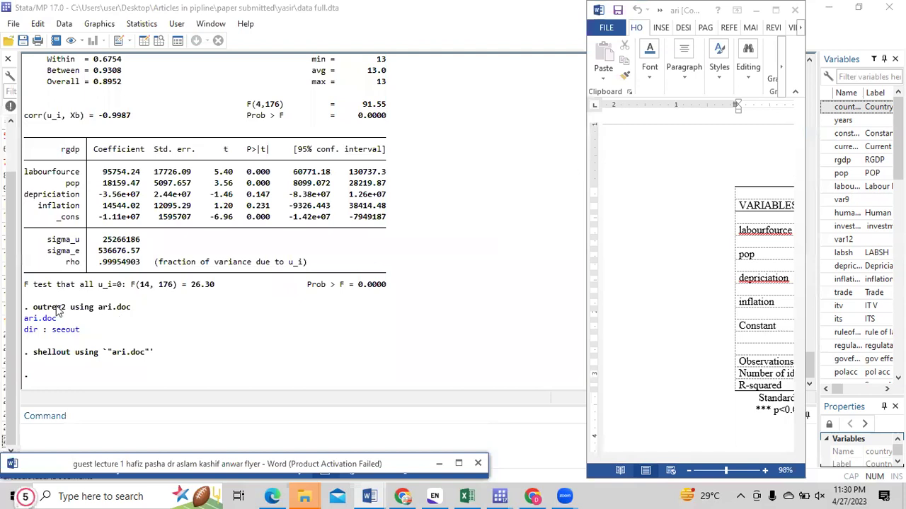
click(136, 313)
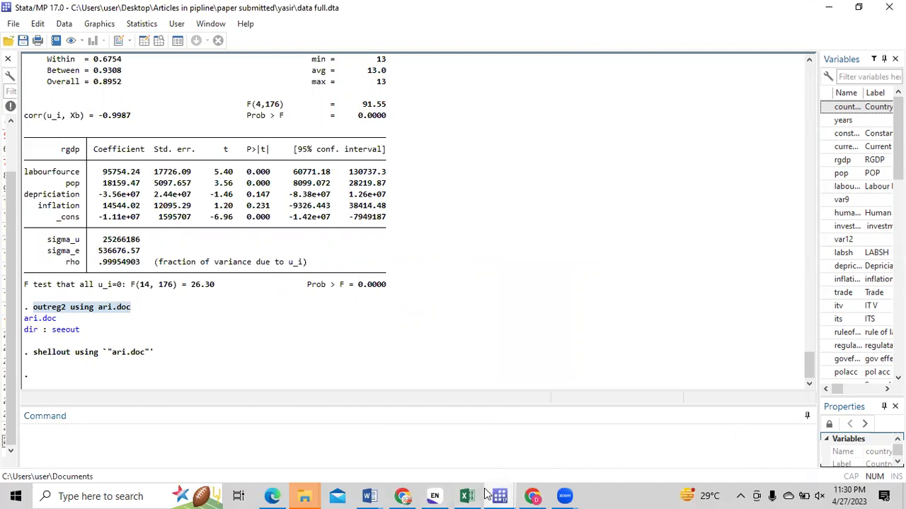
Show the full ari.doc table beside the Stata output and highlight inflation's standard error in Stata for comparison.
mouse_move(370, 496)
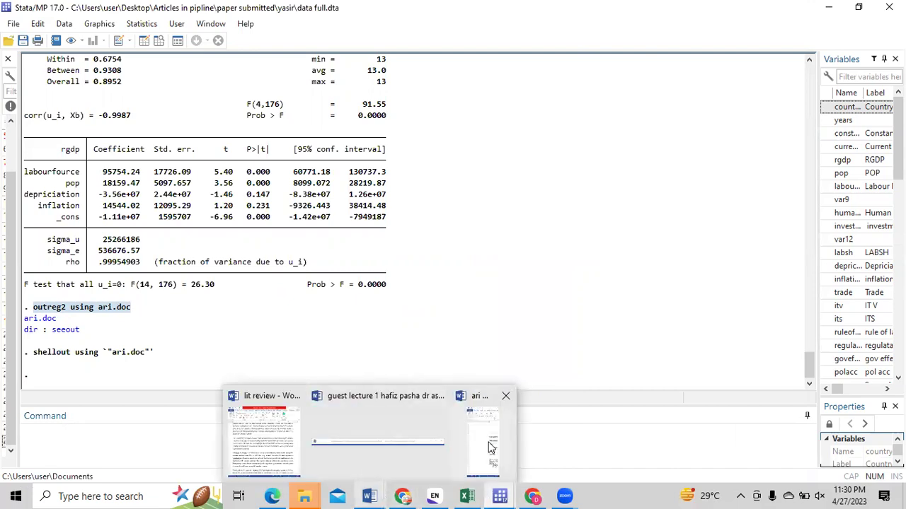
click(491, 446)
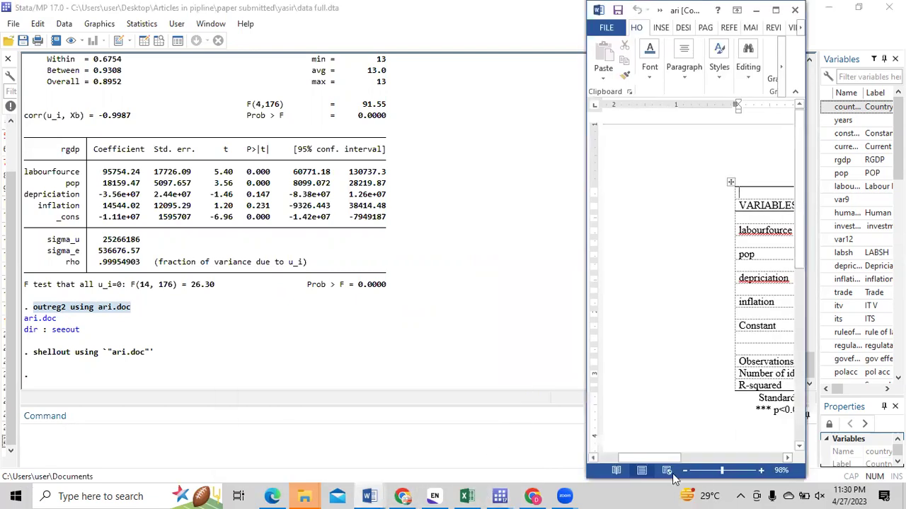
drag(665, 461, 704, 460)
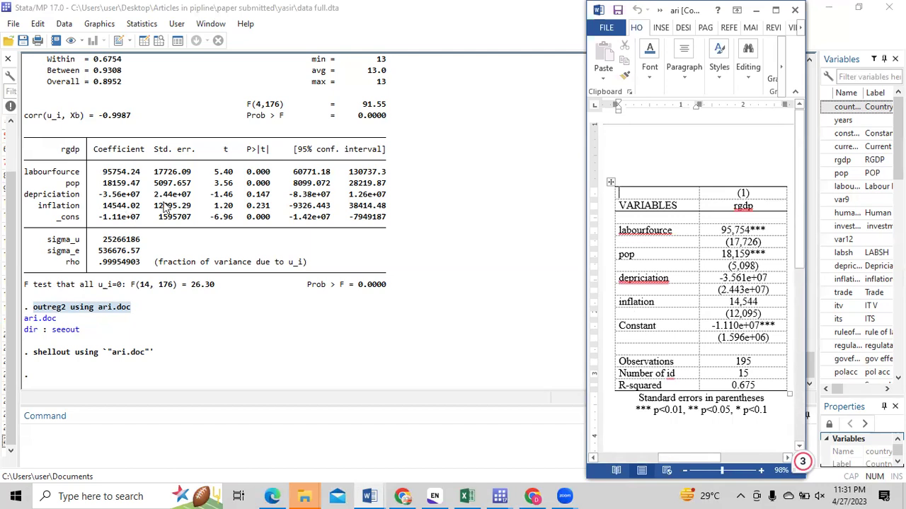
drag(156, 206, 193, 206)
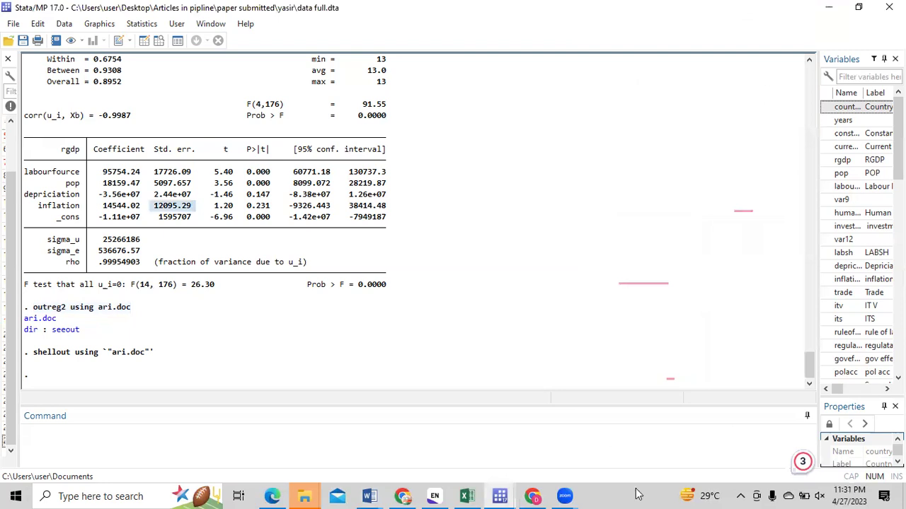
click(381, 494)
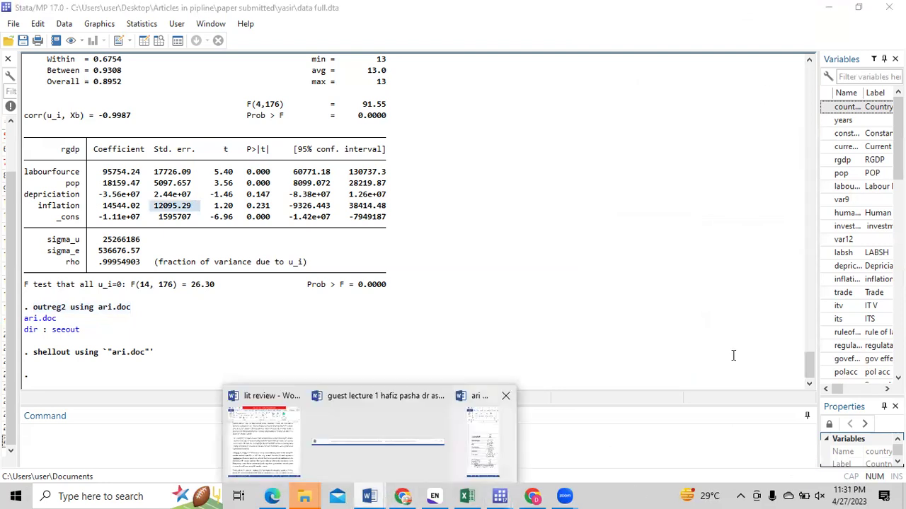